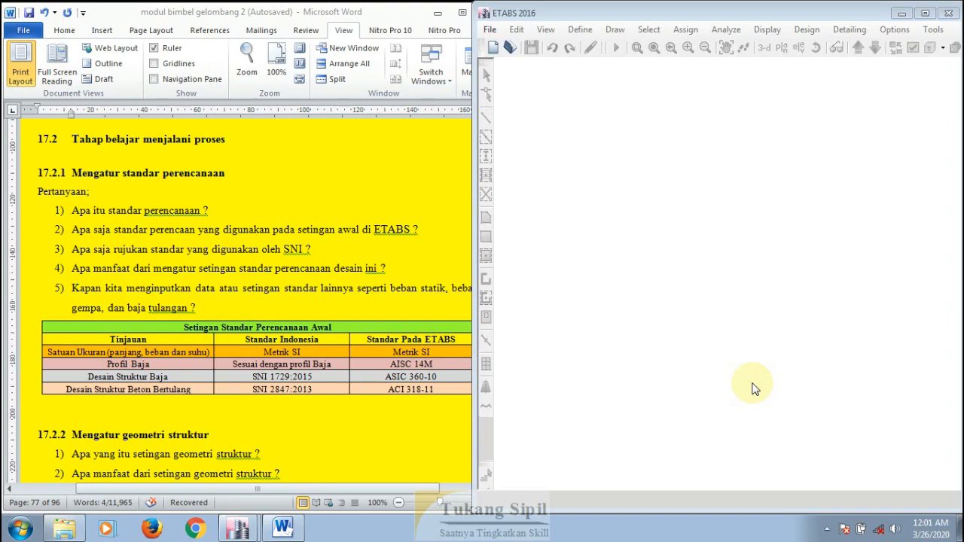
Step: Start a new model and choose the built-in settings option for its initialization
left_click(73, 173)
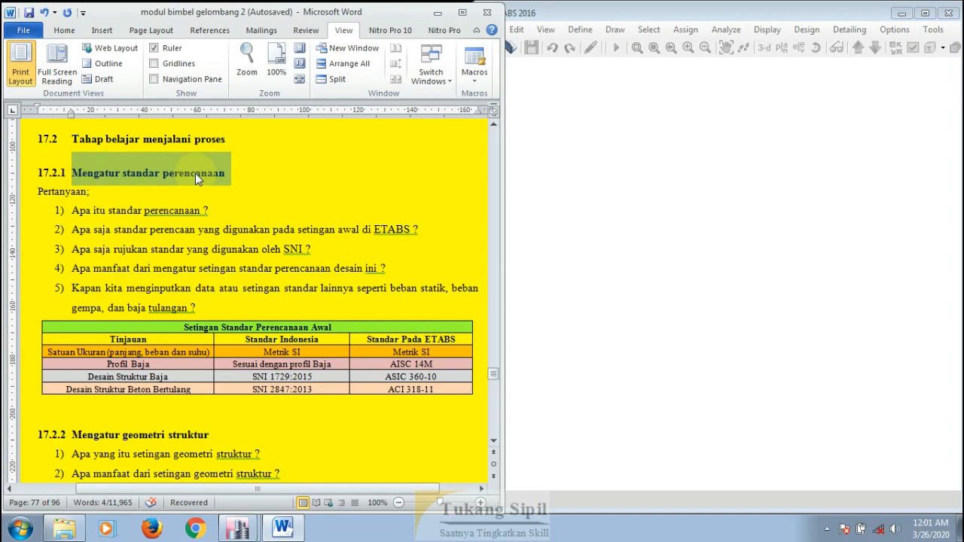
left_click(678, 175)
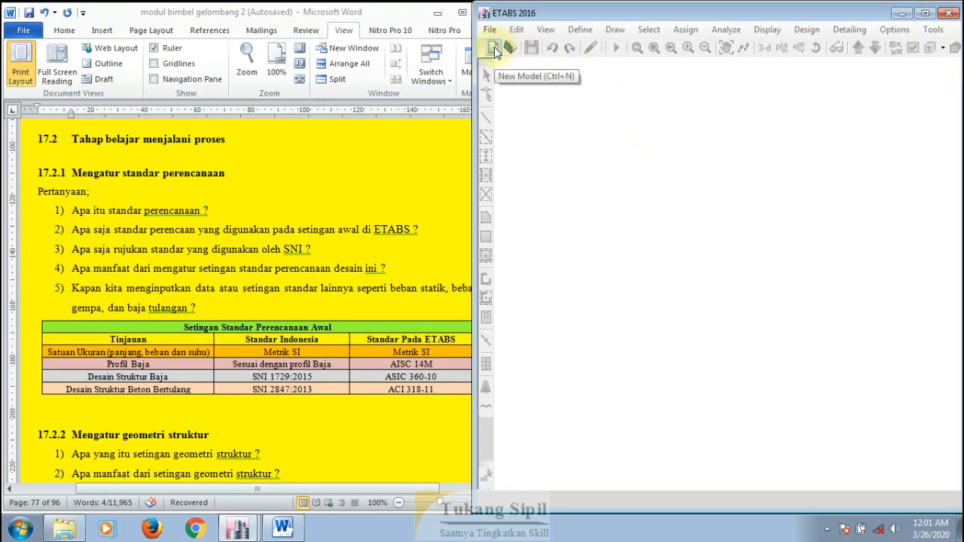
left_click(494, 49)
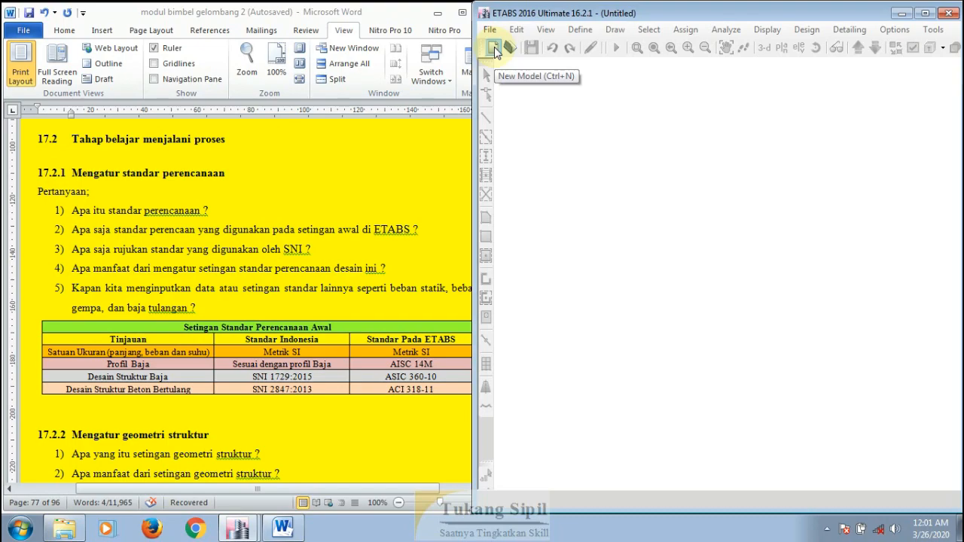
left_click(494, 50)
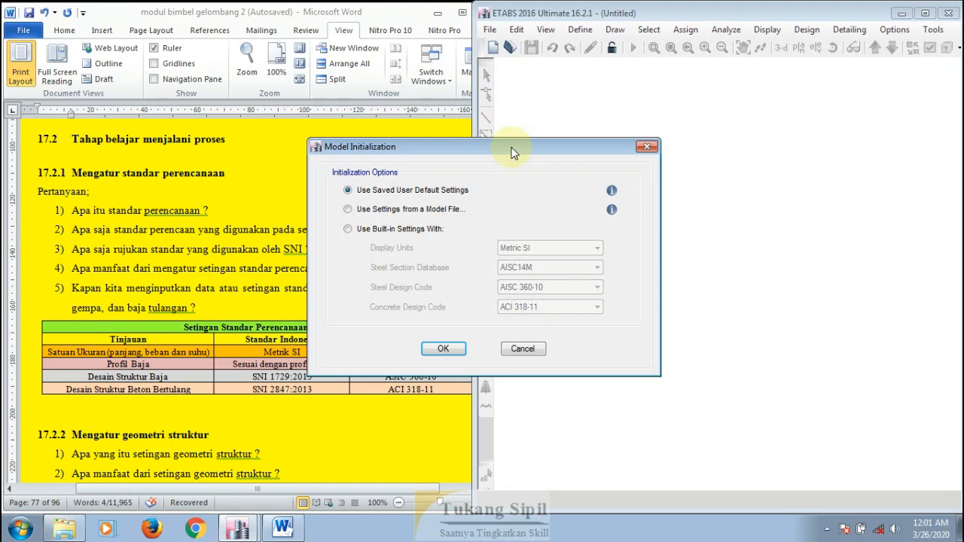
left_click_drag(512, 152, 721, 149)
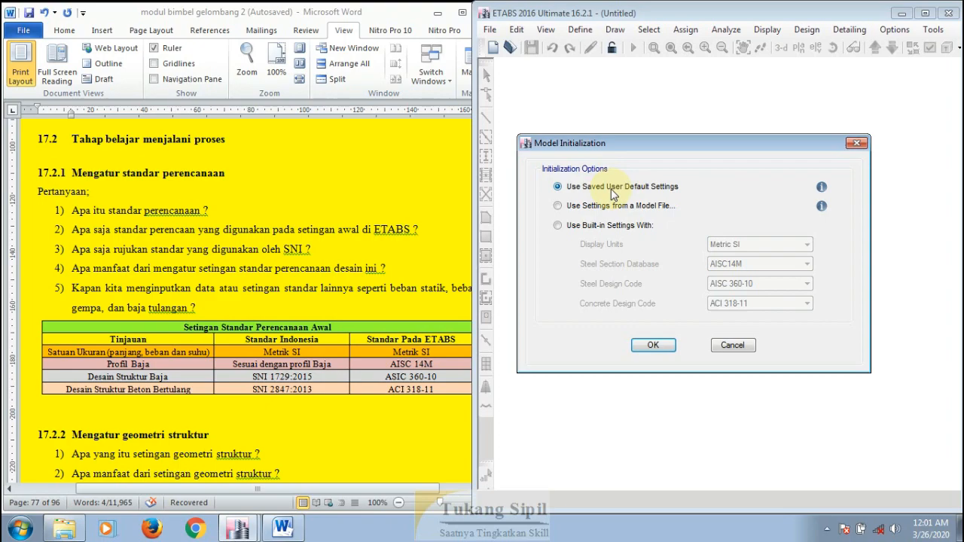
left_click(559, 210)
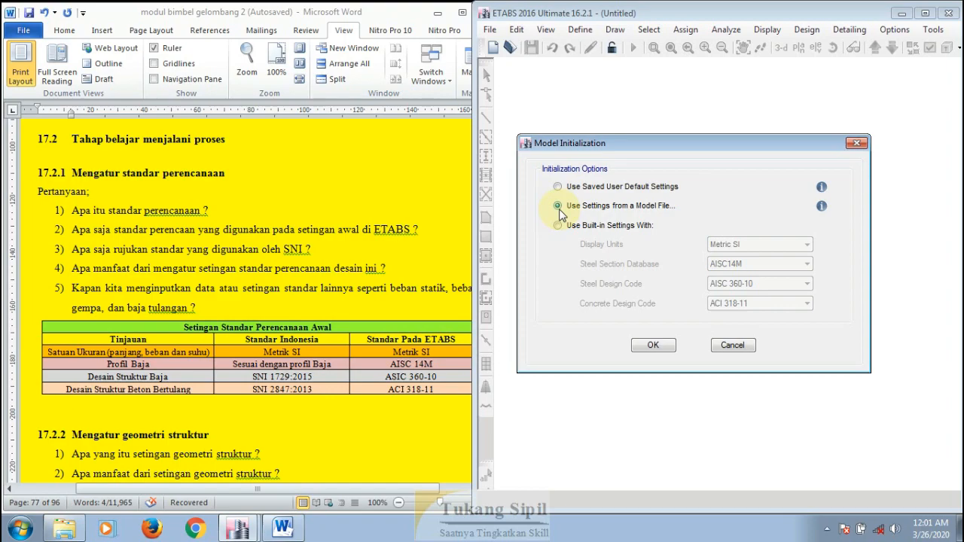
left_click(558, 225)
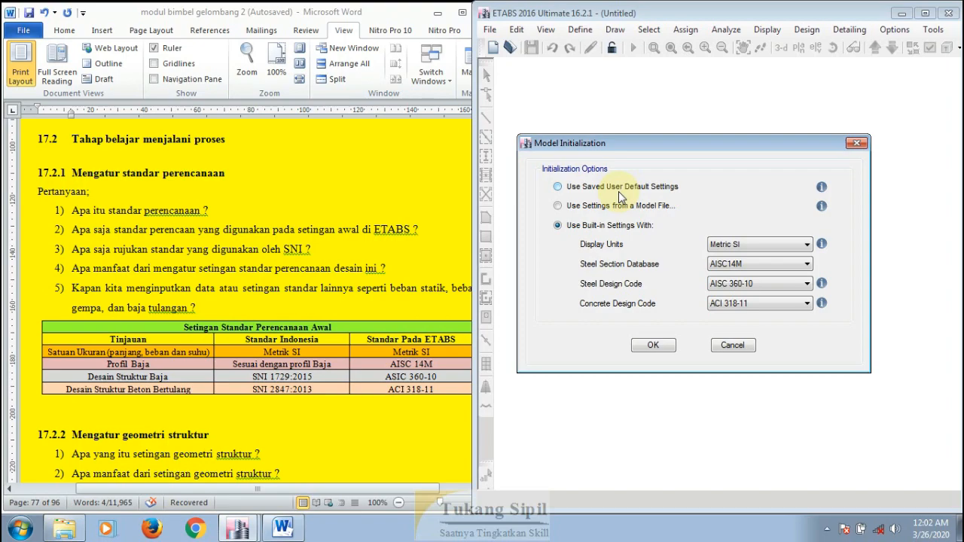
Step: Check the design-standard questions and units row in the Word module, and set the ETABS display units to Metric SI
left_click(70, 208)
left_click_drag(210, 213, 71, 212)
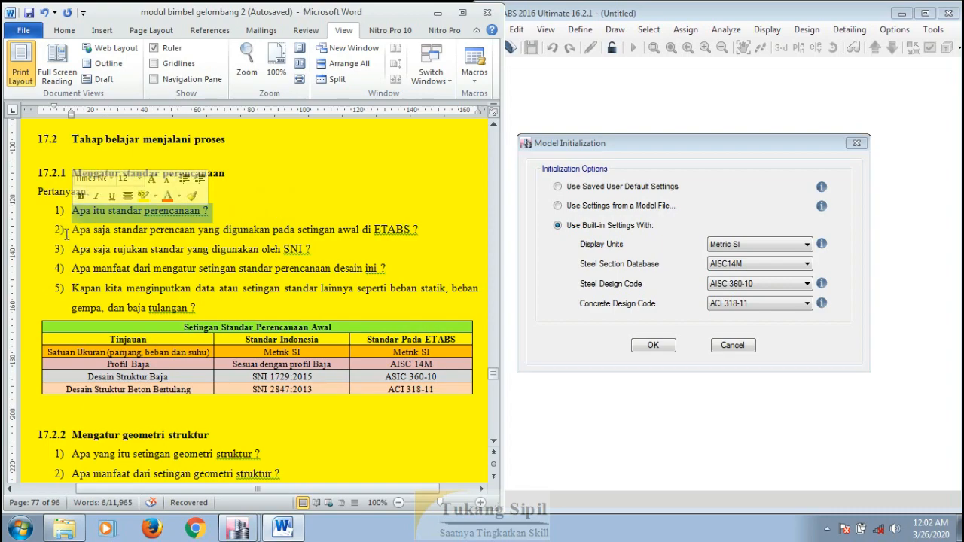
left_click_drag(70, 230, 323, 250)
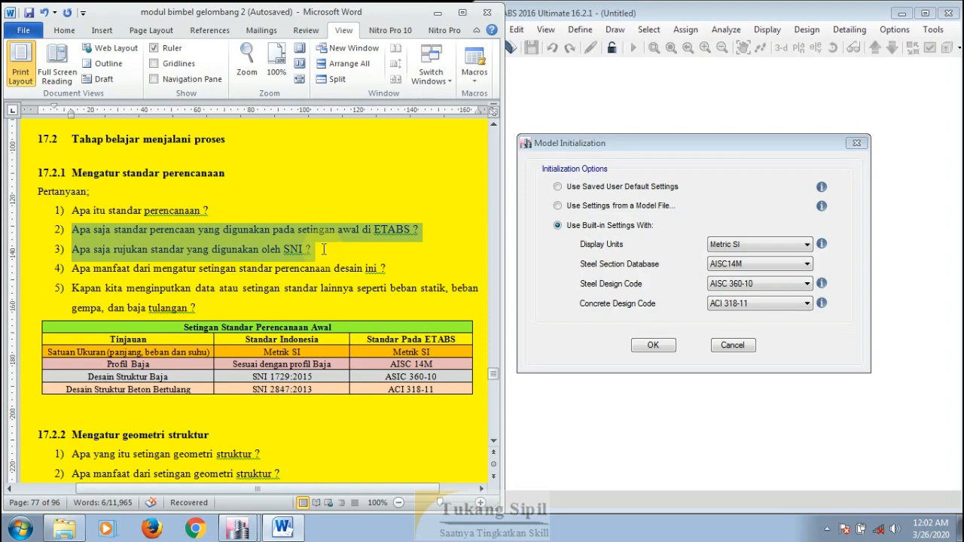
scroll(322, 252, "down", 3)
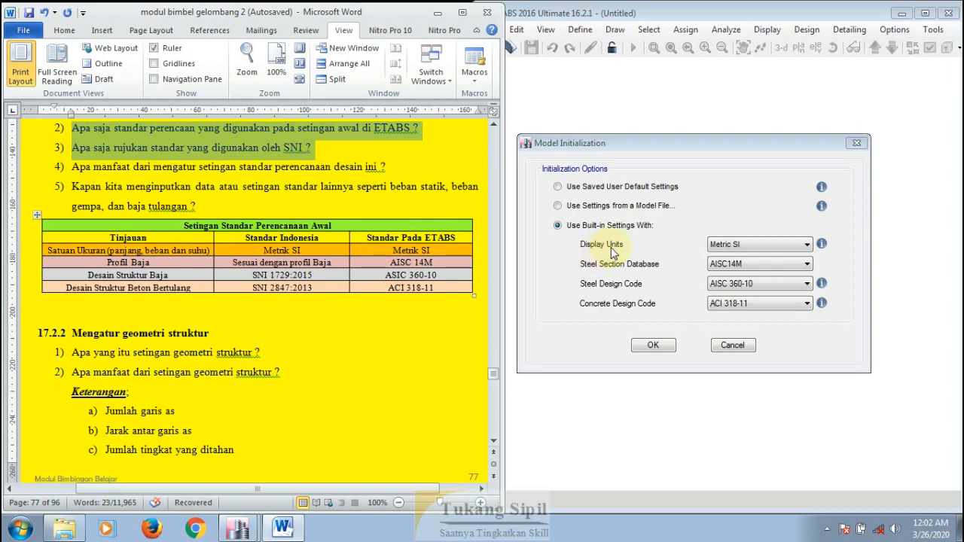
left_click_drag(51, 248, 208, 250)
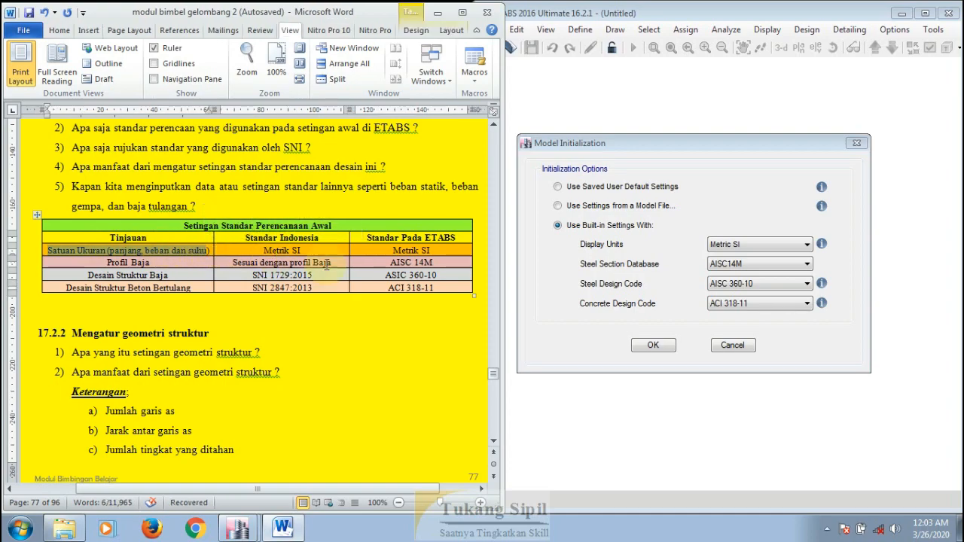
left_click(746, 243)
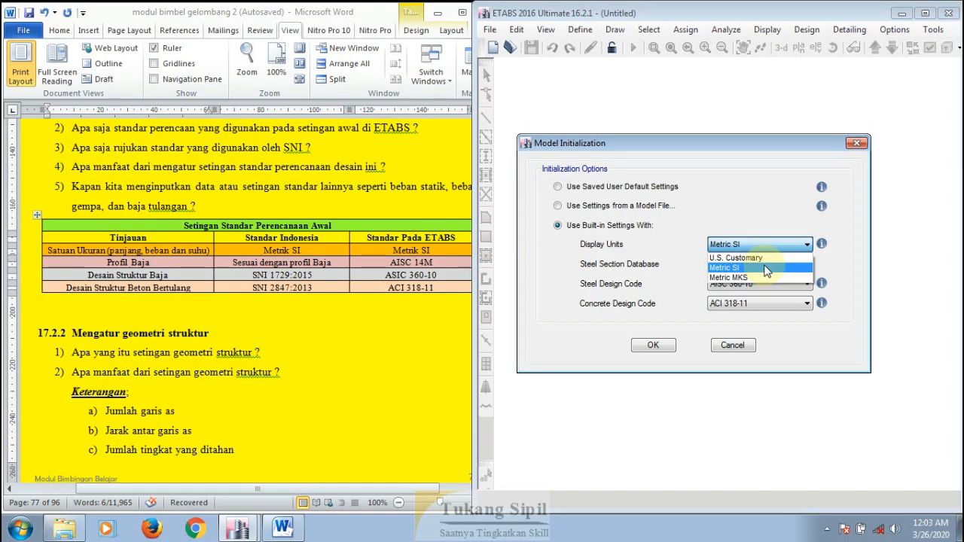
left_click(766, 269)
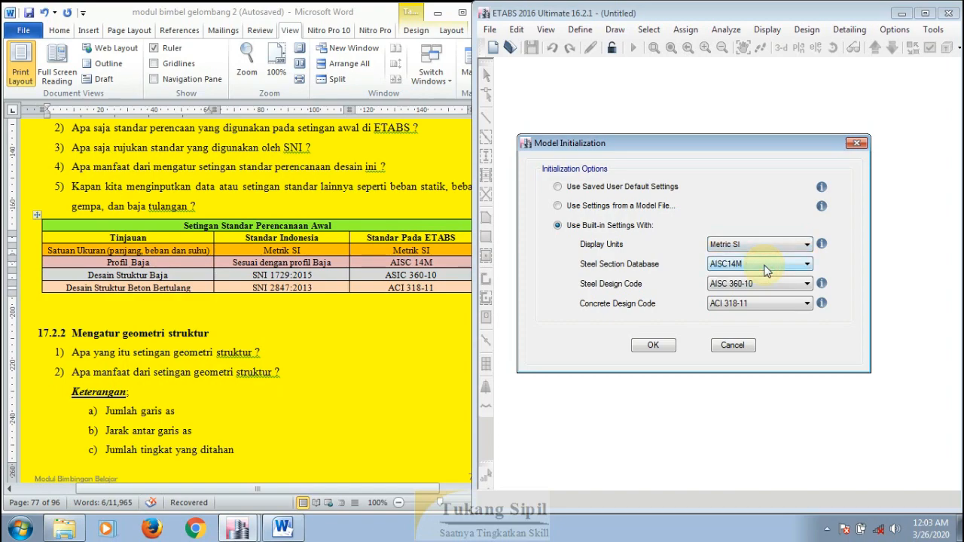
Step: Consult the steel profile row of the Word table and set the ETABS steel section database to AISC14M
left_click(99, 263)
left_click_drag(130, 258, 167, 262)
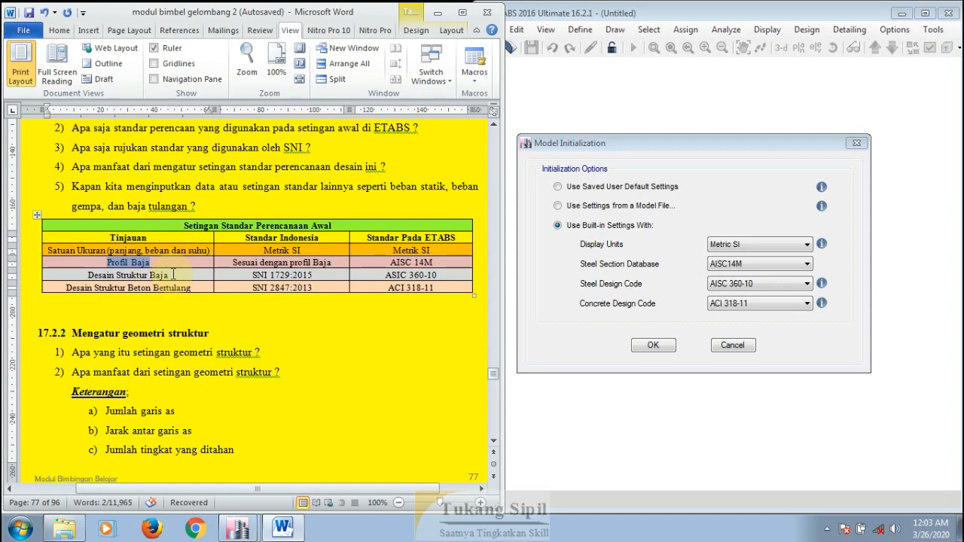
left_click(755, 265)
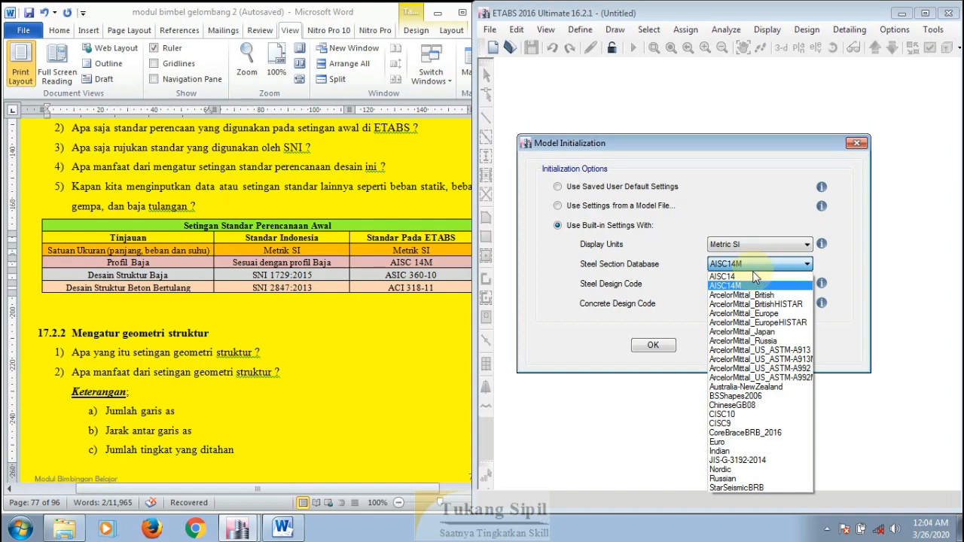
left_click(758, 286)
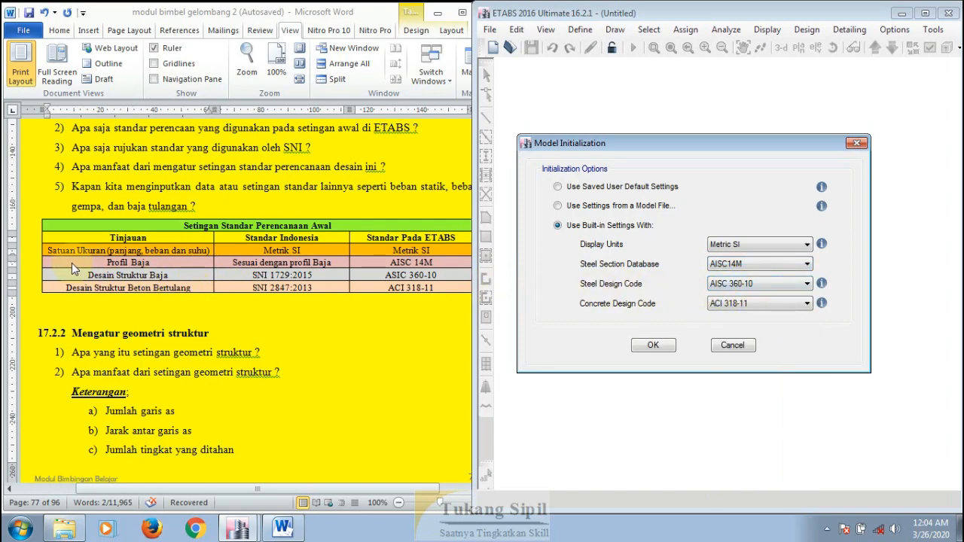
Step: Consult the steel structure design row of the Word table and set the ETABS steel design code to AISC 360-10
left_click_drag(79, 280, 181, 274)
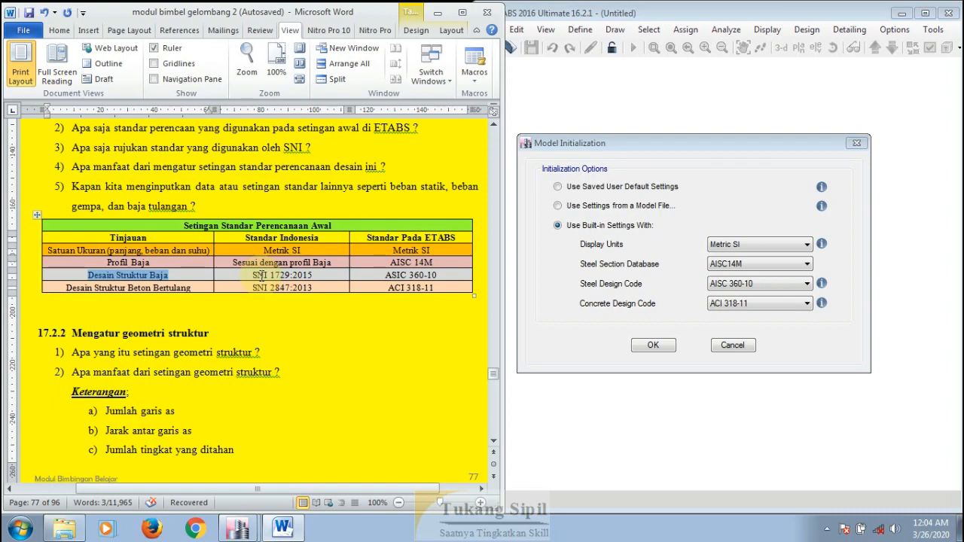
left_click_drag(253, 275, 315, 276)
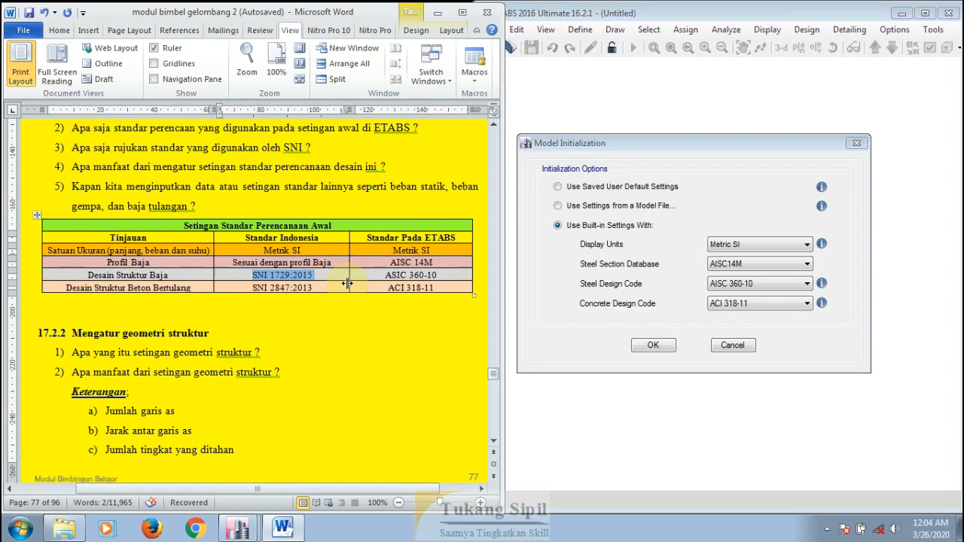
left_click(742, 284)
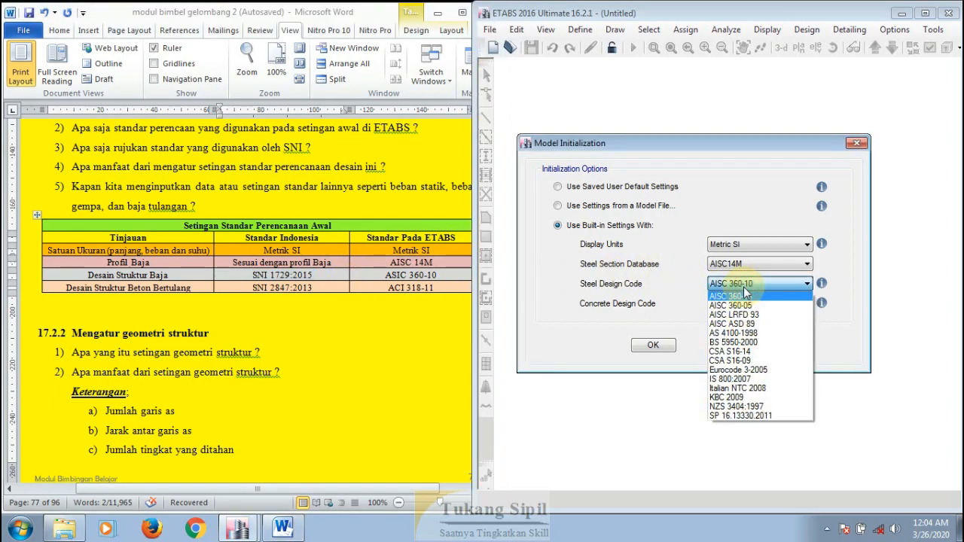
left_click(744, 290)
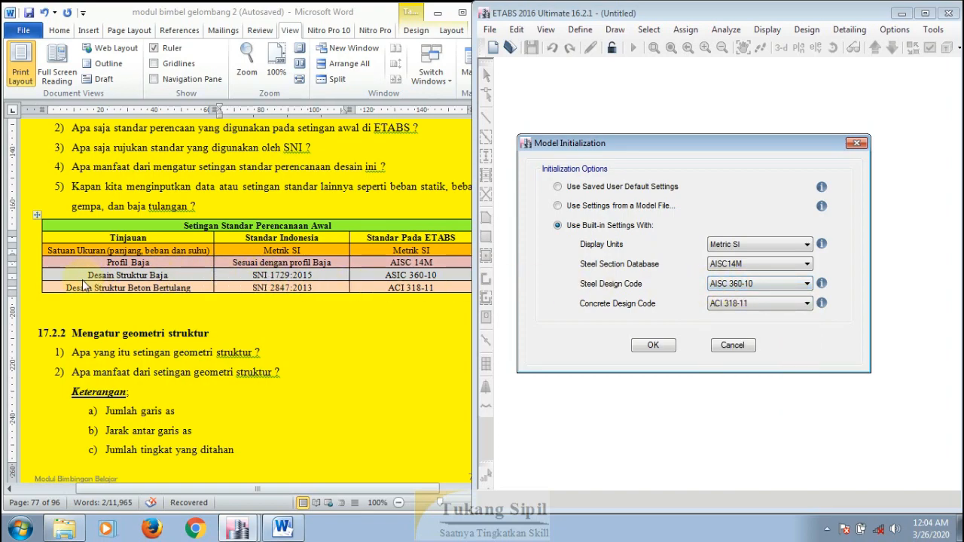
Step: Review the reinforced concrete standard row and questions 4 and 5 of the design-standards section in the Word module
left_click(65, 289)
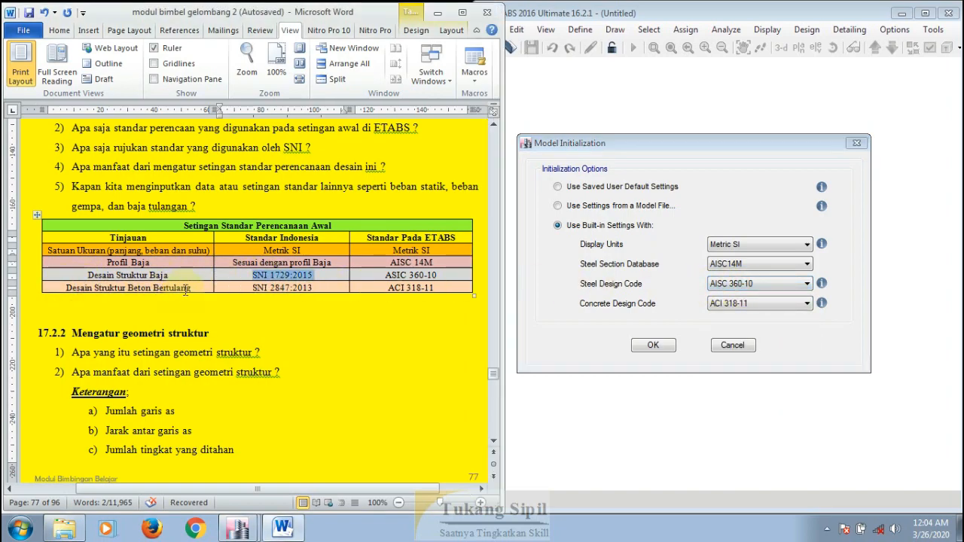
left_click(193, 288)
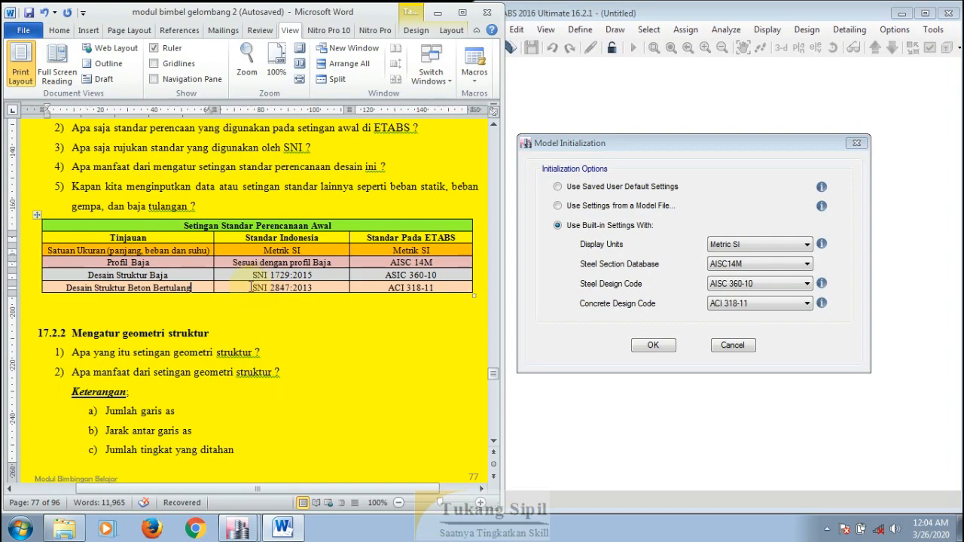
left_click_drag(251, 288, 315, 287)
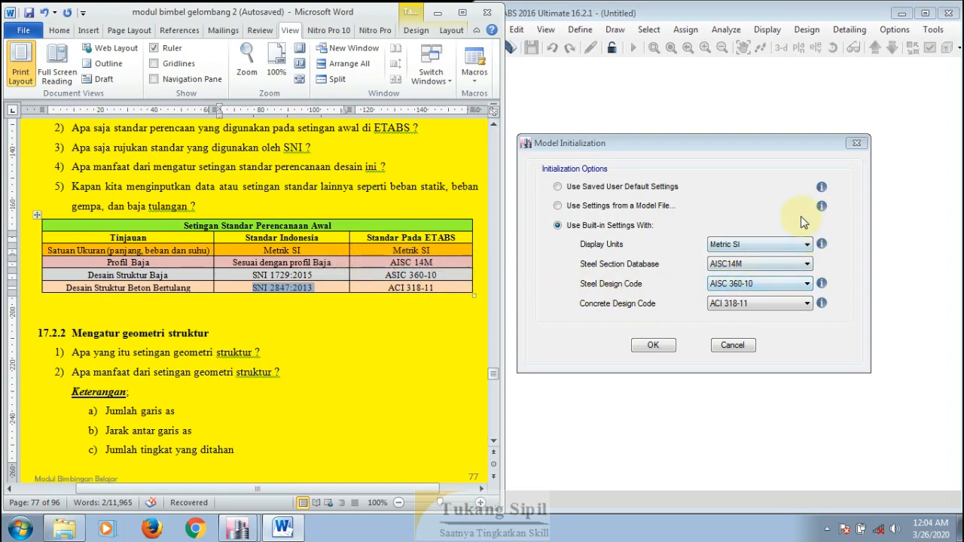
left_click(807, 243)
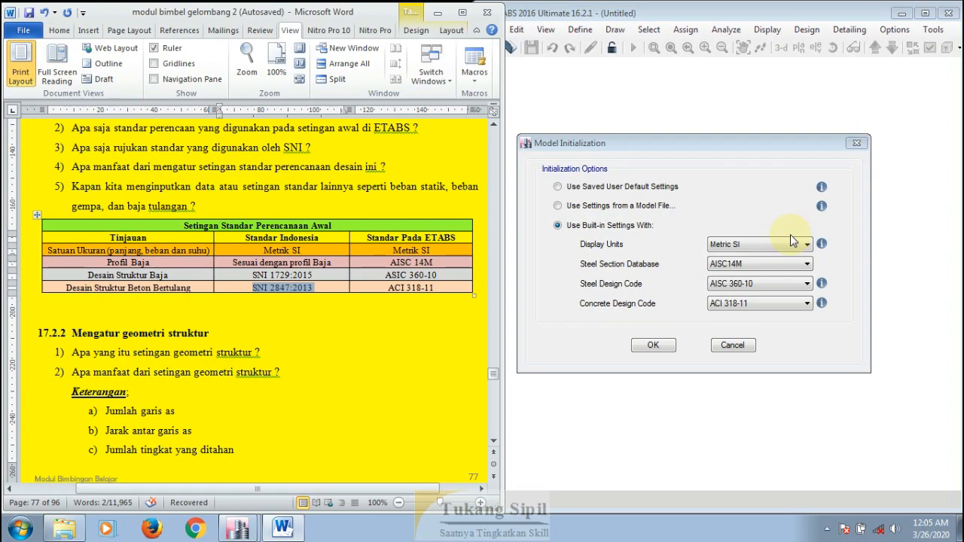
left_click(74, 166)
left_click_drag(74, 166, 390, 167)
left_click(393, 165)
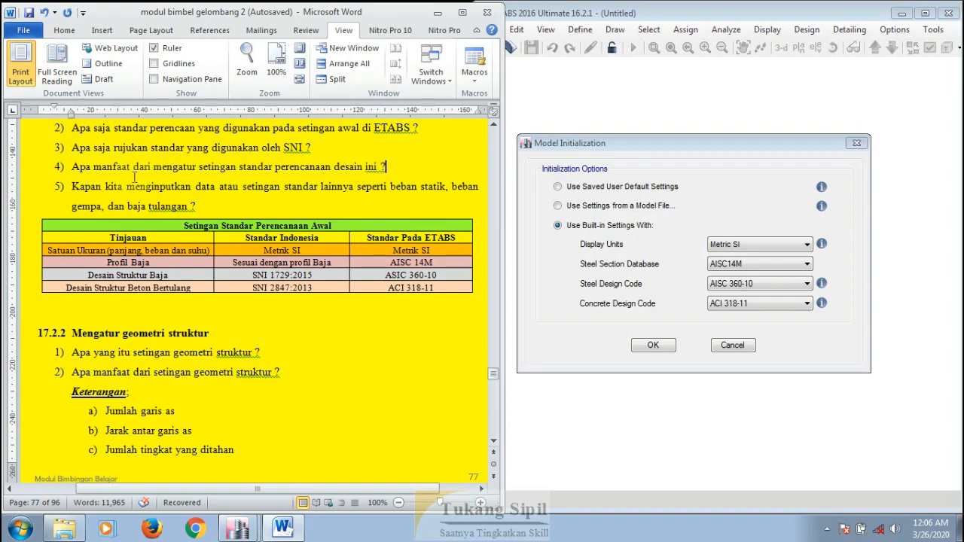
left_click_drag(72, 186, 241, 208)
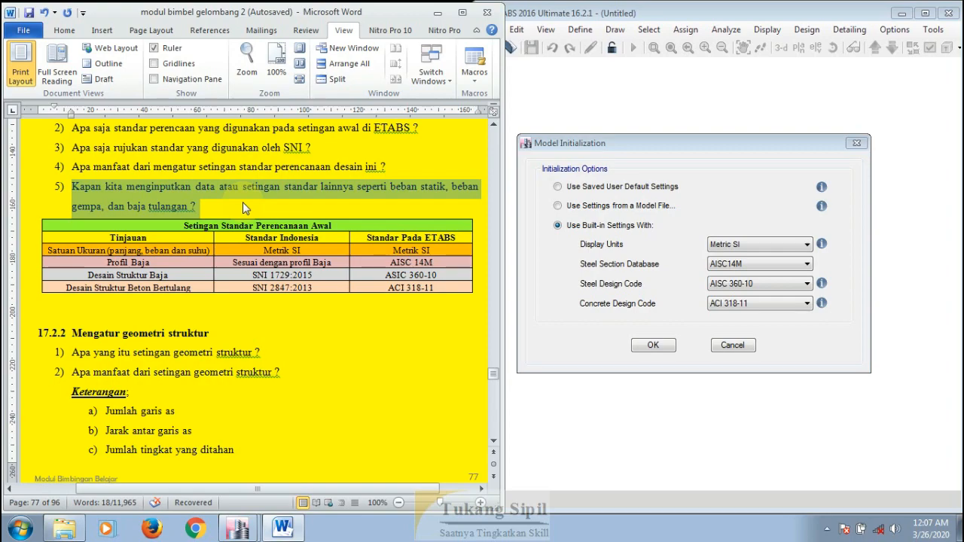
left_click(216, 337)
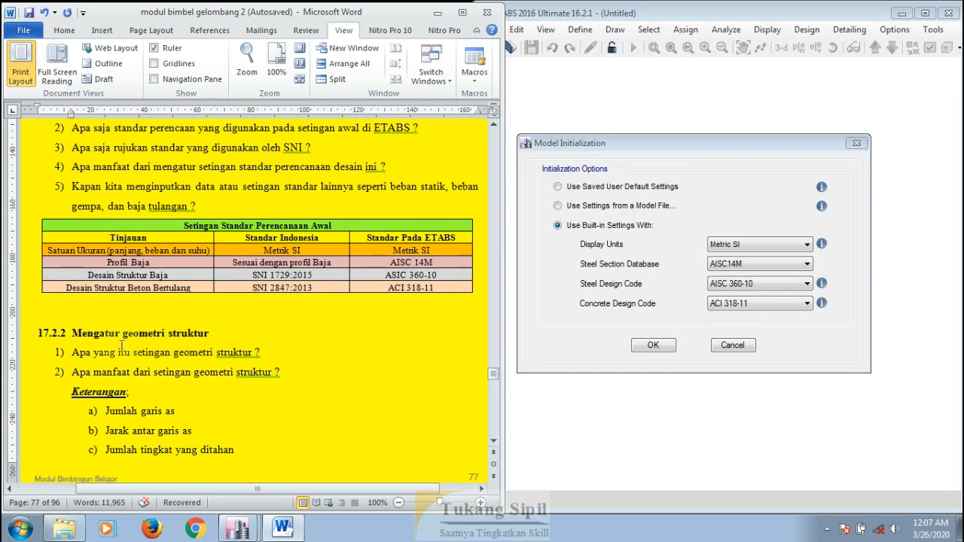
scroll(88, 346, "up", 1)
scroll(89, 347, "up", 1)
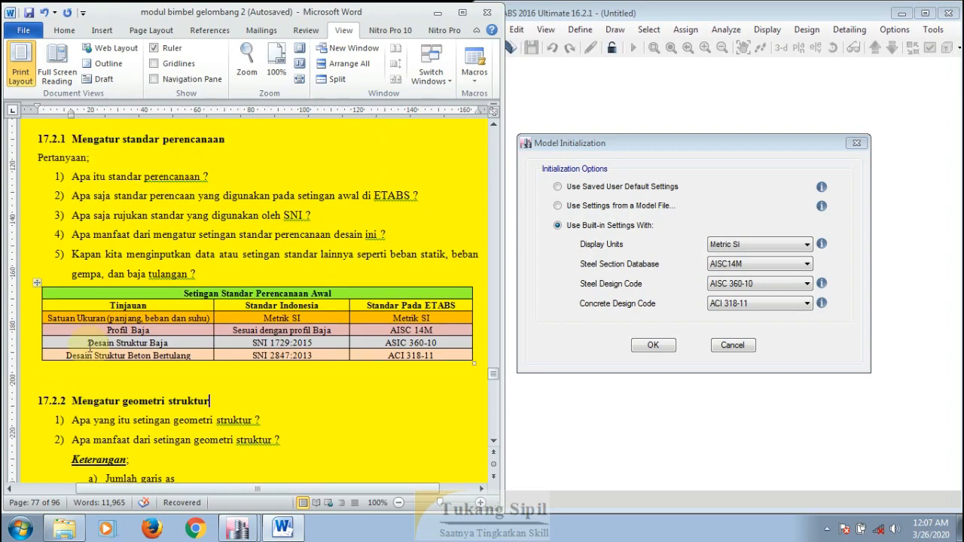
scroll(89, 346, "down", 4)
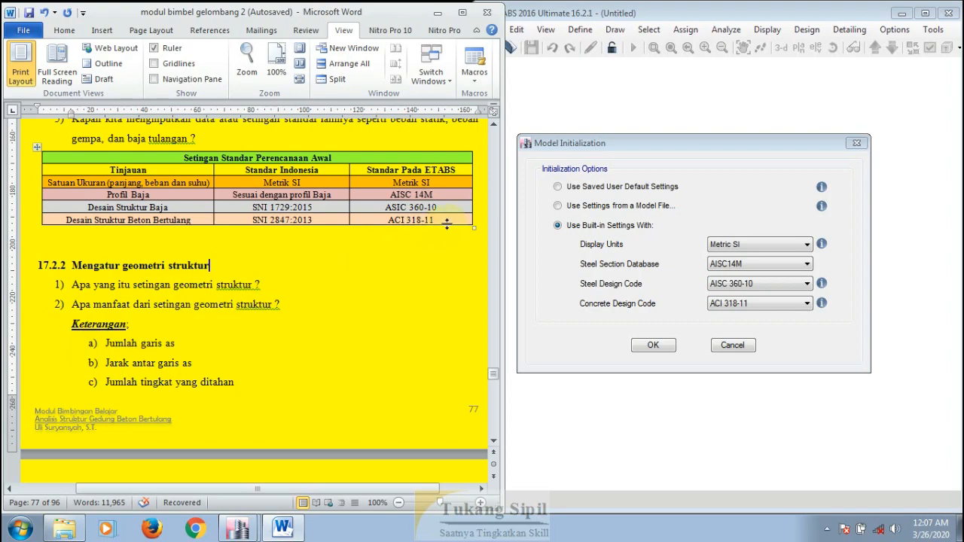
Step: Return to ETABS and accept the model initialization settings to reach the quick templates
left_click(669, 145)
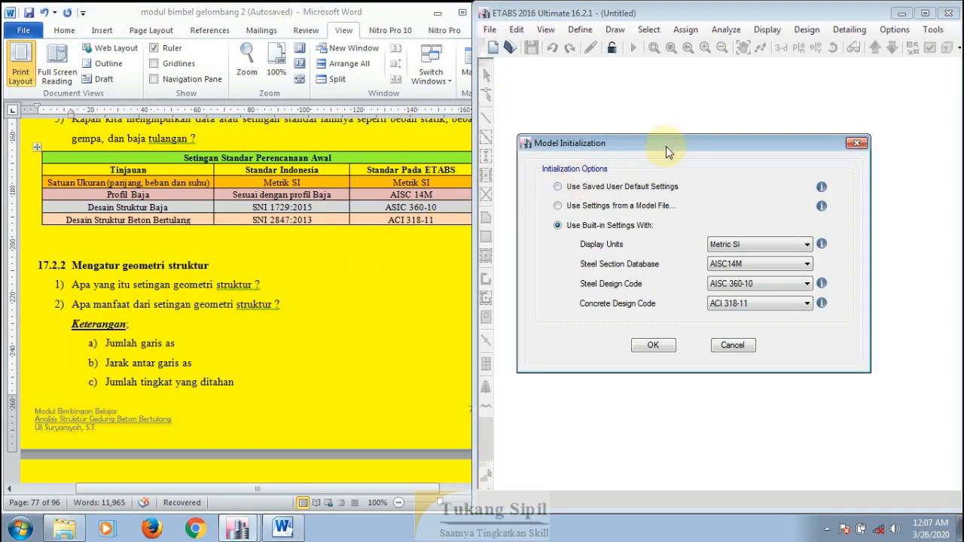
left_click_drag(665, 146, 686, 100)
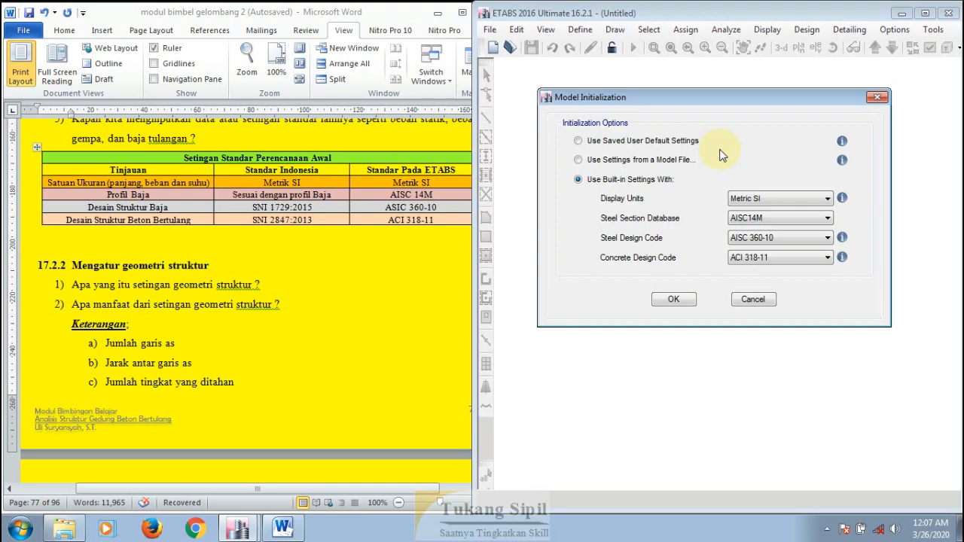
left_click(672, 299)
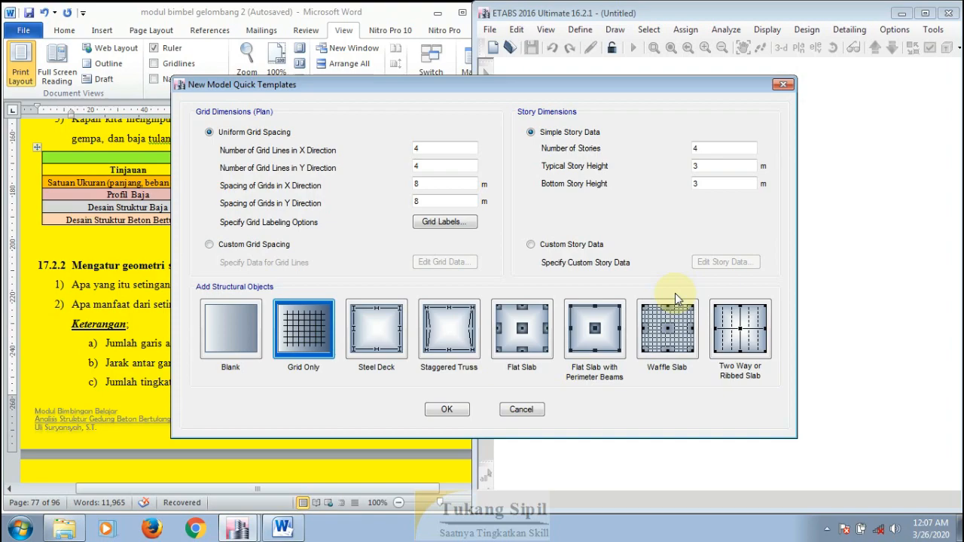
Step: In section 17.2.2 of the Word module, reword question 1 as "Apa yang dimaksud dengan setingan geometri struktur ?"
mouse_move(347, 84)
left_mouse_down()
mouse_move(539, 85)
mouse_move(513, 91)
left_mouse_up()
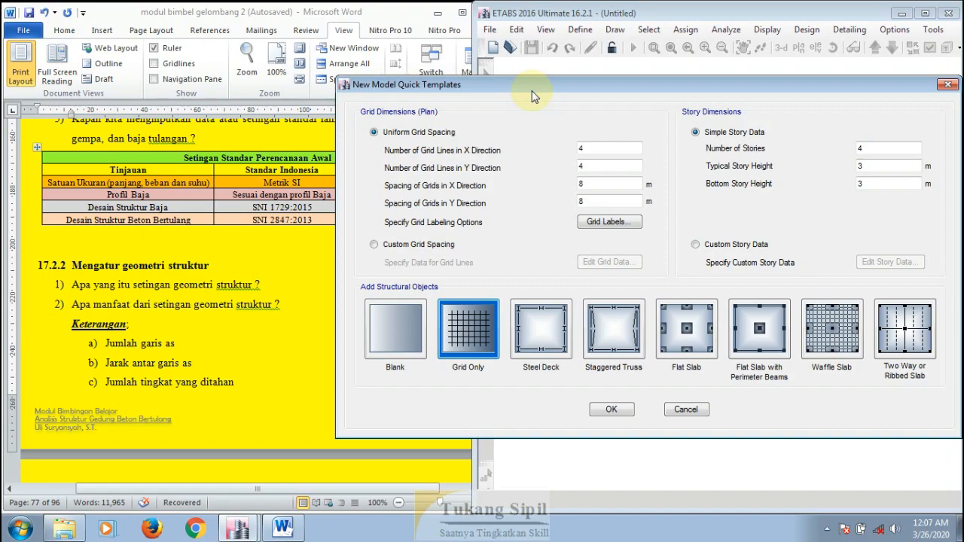
left_click(183, 270)
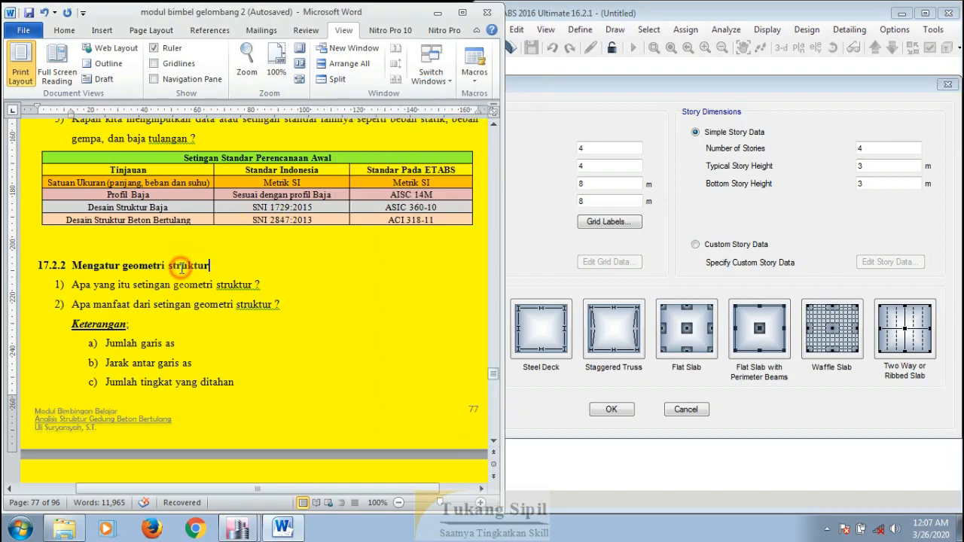
scroll(182, 269, "down", 2)
scroll(182, 269, "down", 1)
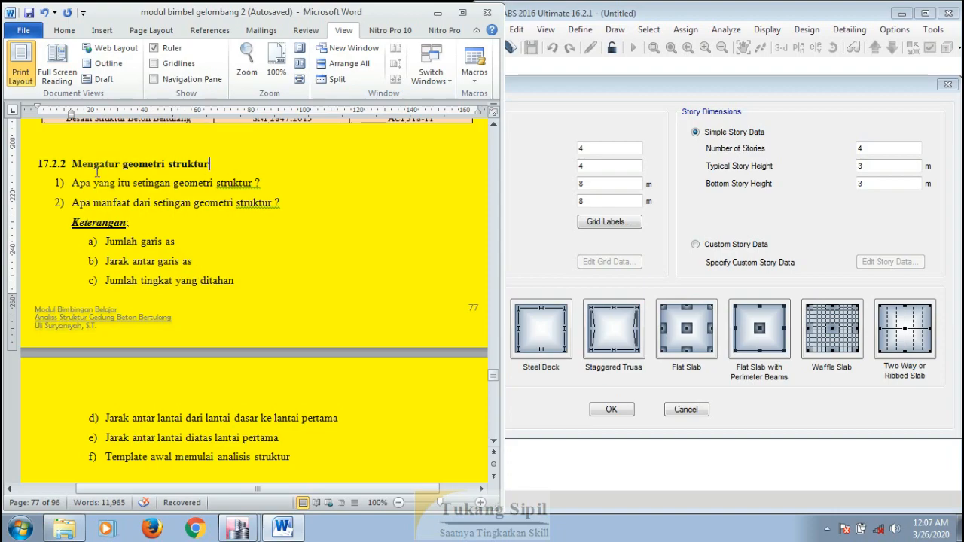
left_click(131, 182)
key("BackSpace")
key("BackSpace")
key("BackSpace")
type("DIMAKSUD")
key("BackSpace")
key("BackSpace")
key("BackSpace")
key("BackSpace")
key("BackSpace")
key("BackSpace")
key("BackSpace")
key("BackSpace")
type("dimaksud dengan")
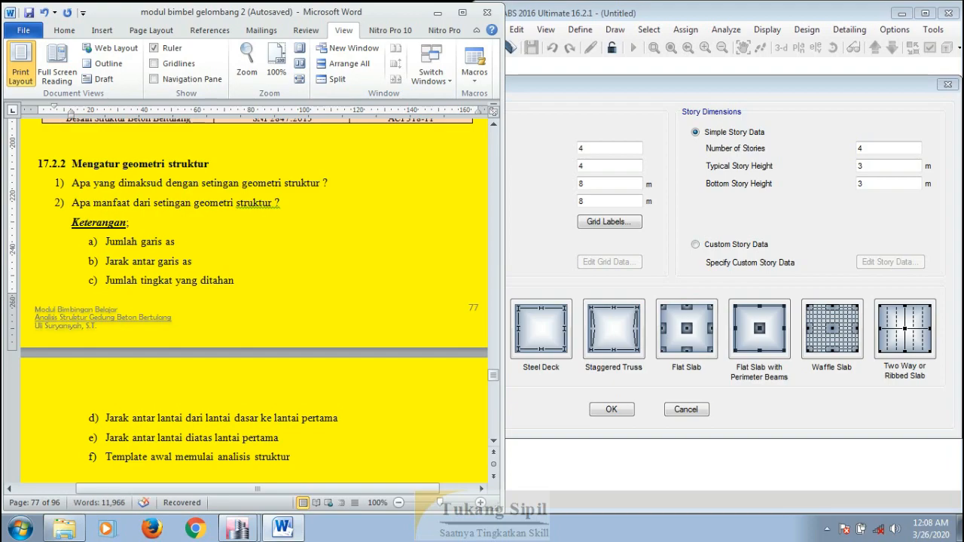
Step: Review the geometry parameter list and the plan, elevation and 3D figures of the building in the Word module
left_click(624, 76)
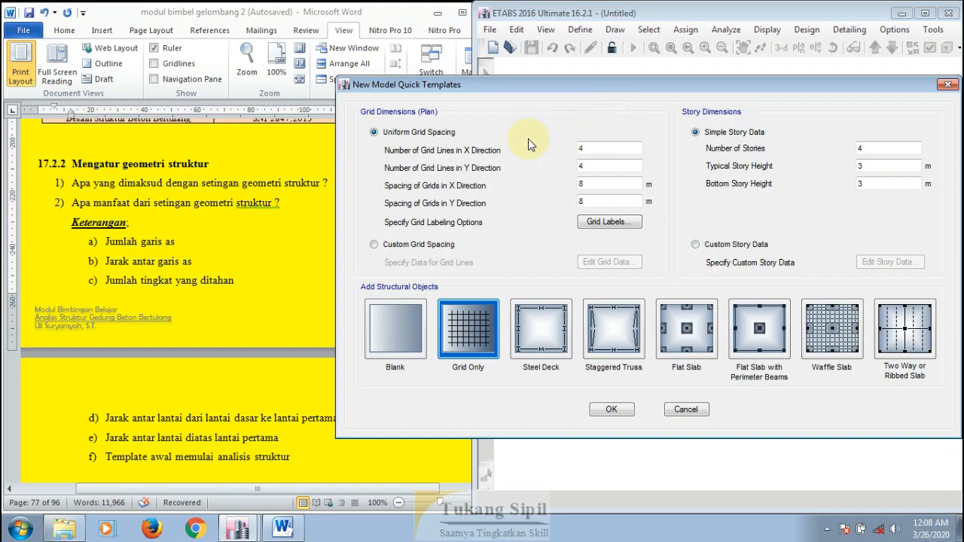
left_click(219, 232)
scroll(217, 230, "down", 2)
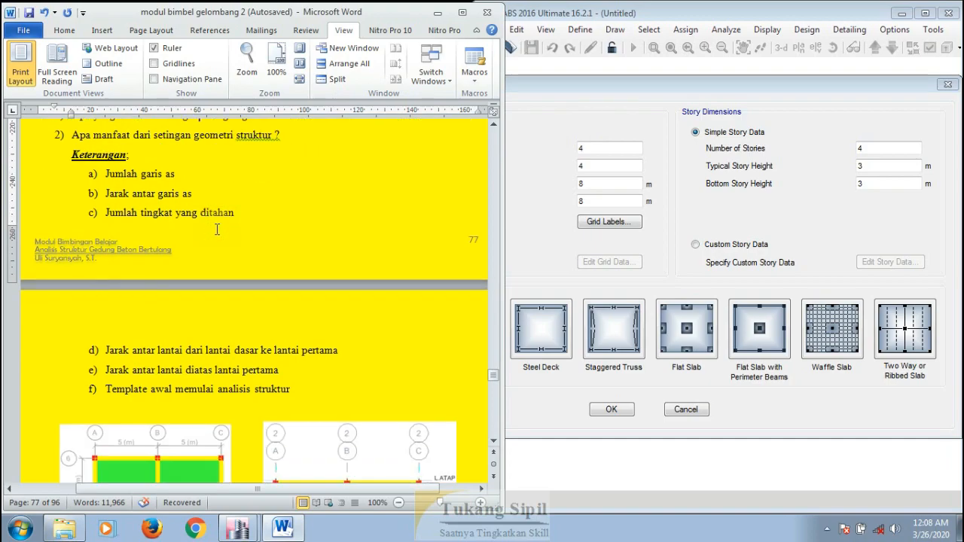
scroll(217, 230, "down", 8)
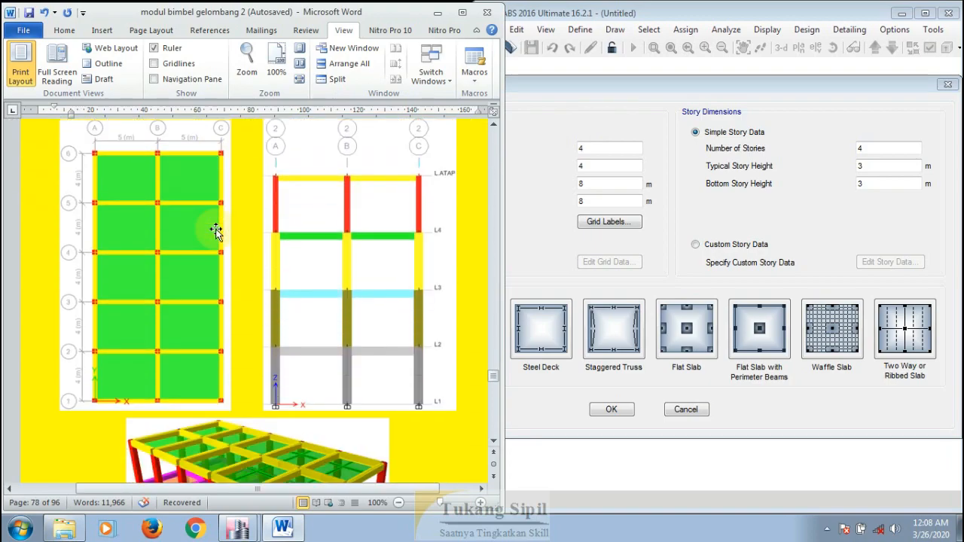
scroll(216, 230, "up", 1)
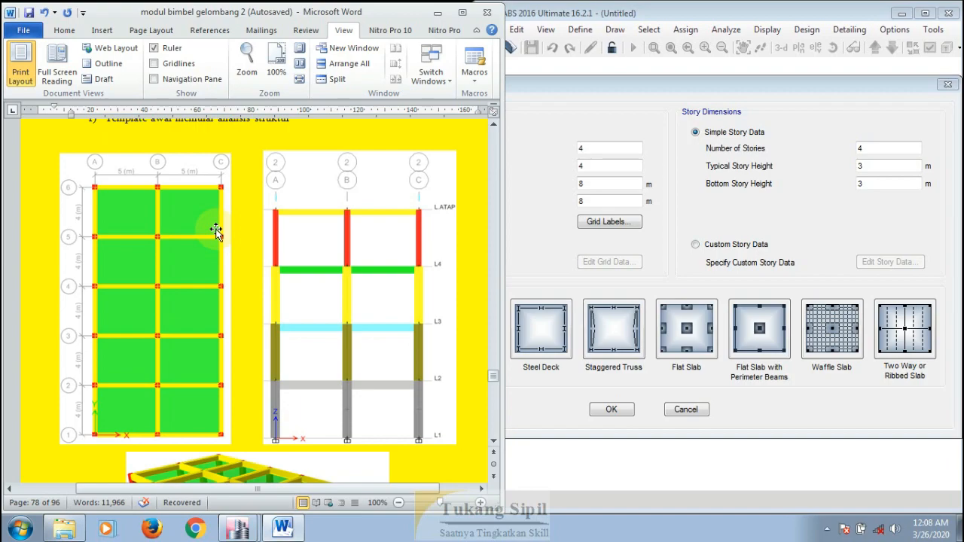
scroll(216, 231, "down", 6)
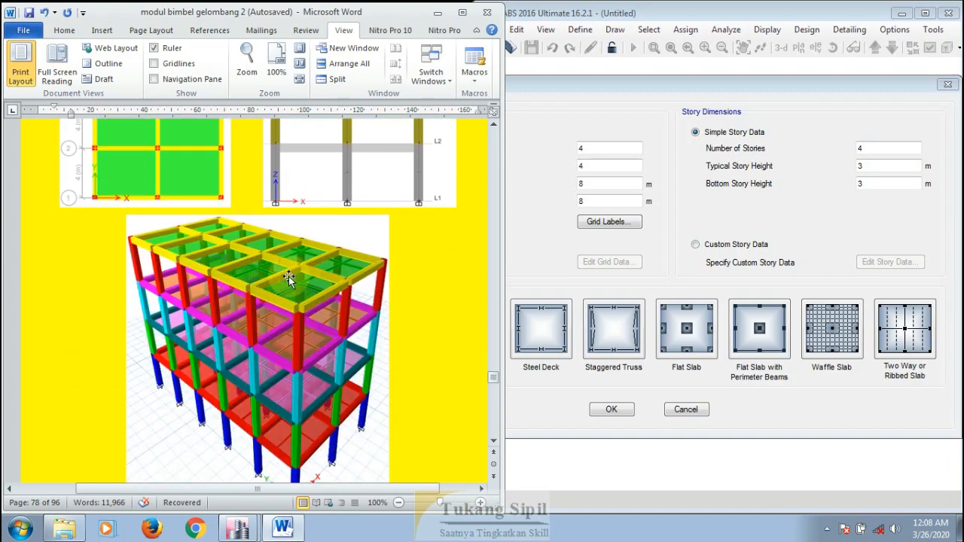
scroll(288, 276, "up", 2)
scroll(288, 279, "down", 3)
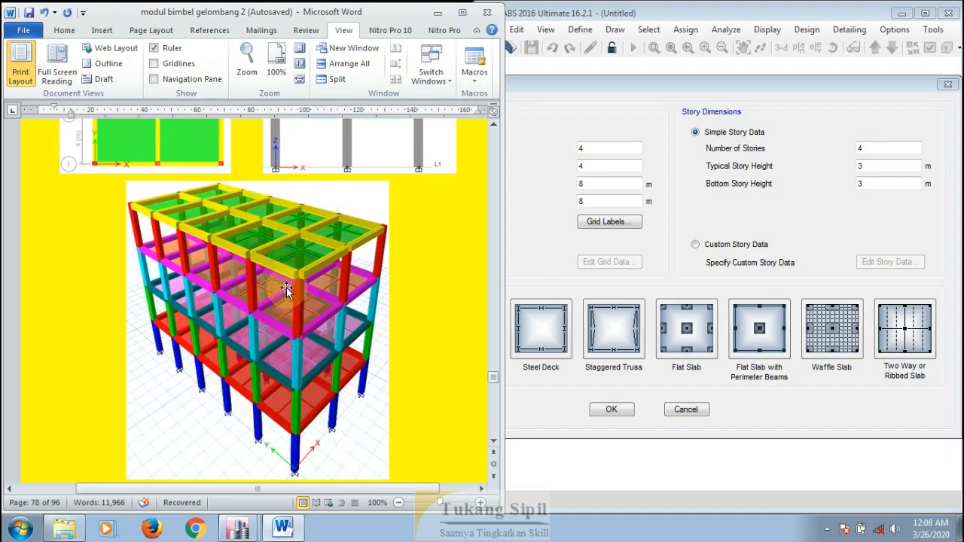
scroll(258, 278, "up", 3)
scroll(391, 236, "up", 4)
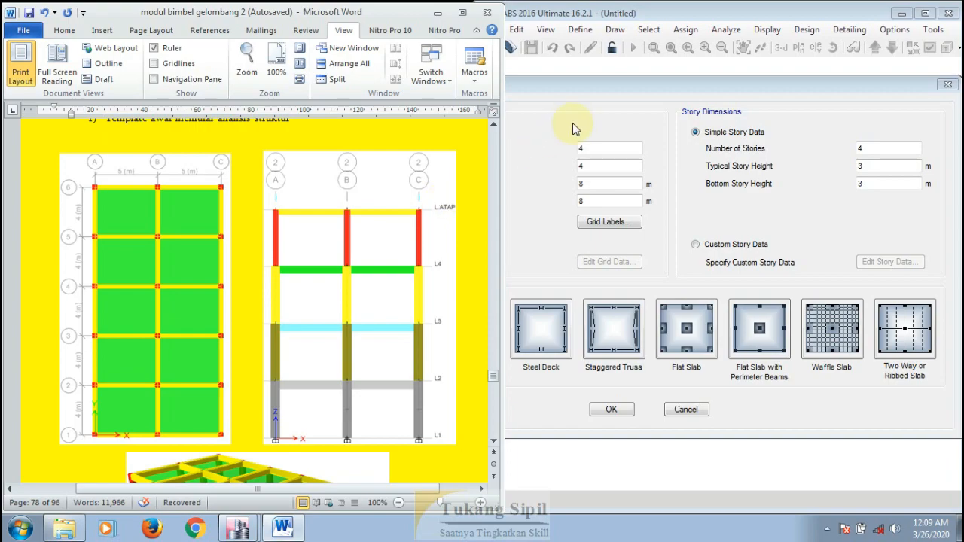
Step: Consult the plan figure in Word and set the ETABS grid line counts to 3 in X and 6 in Y
left_click(570, 103)
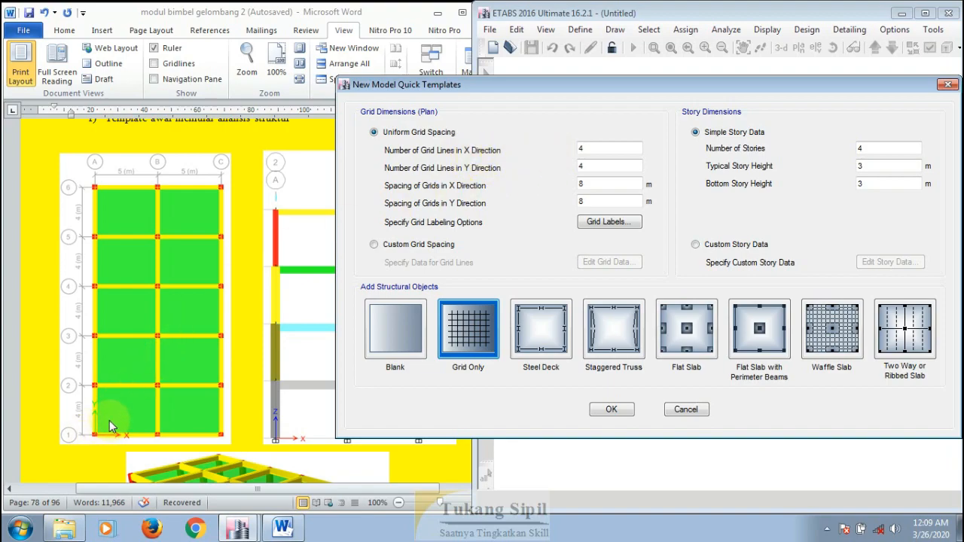
left_click(112, 397)
scroll(110, 384, "down", 2)
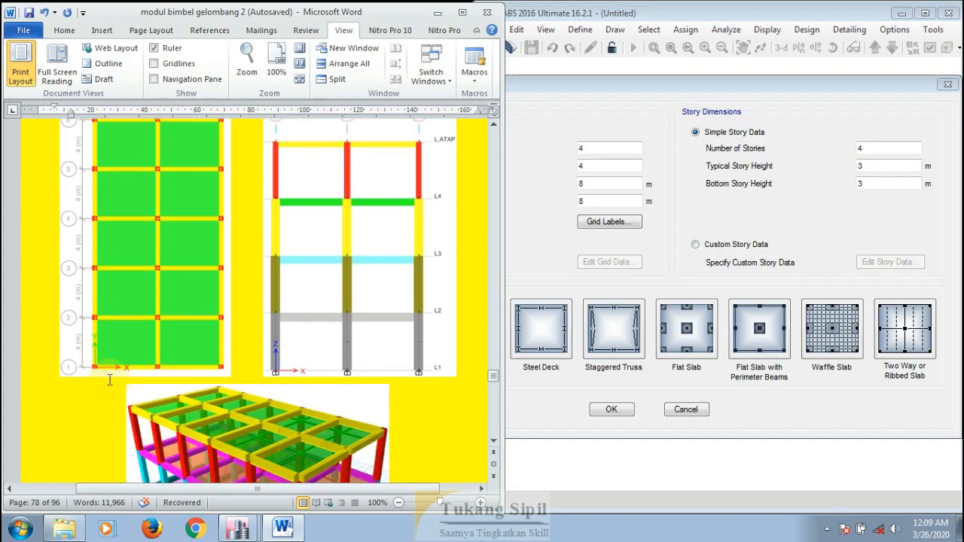
scroll(107, 380, "up", 2, "ctrl")
scroll(106, 380, "down", 4)
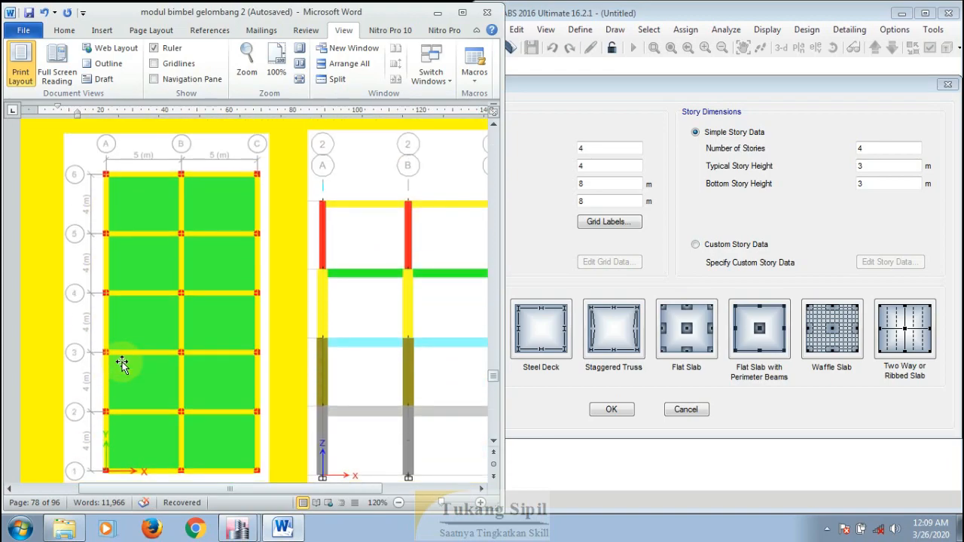
scroll(122, 364, "down", 1)
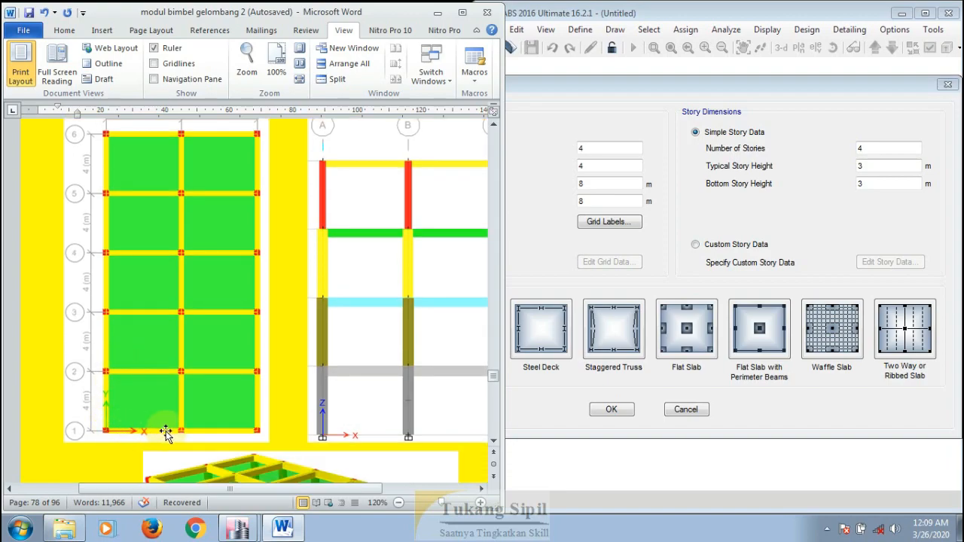
scroll(181, 324, "up", 1)
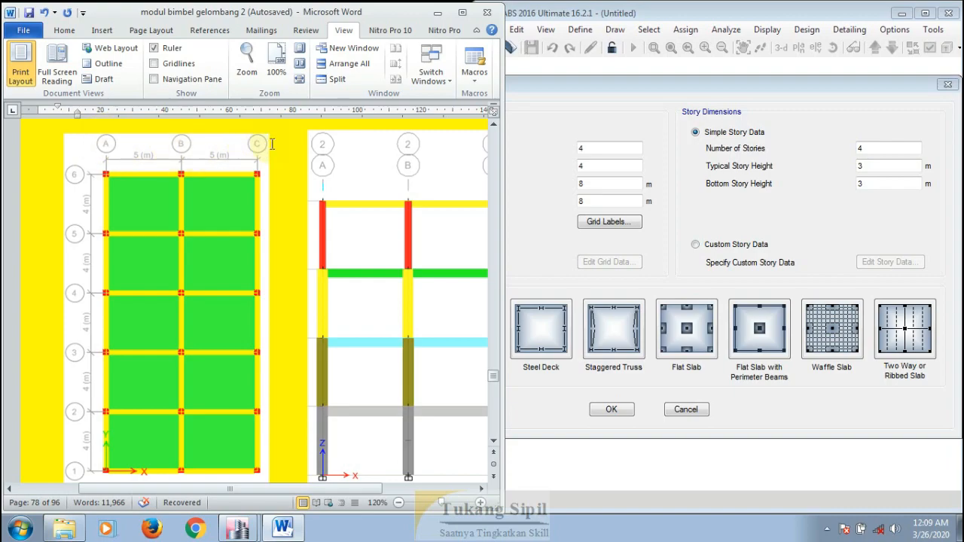
left_click(610, 117)
type("4")
key("BackSpace")
type("3")
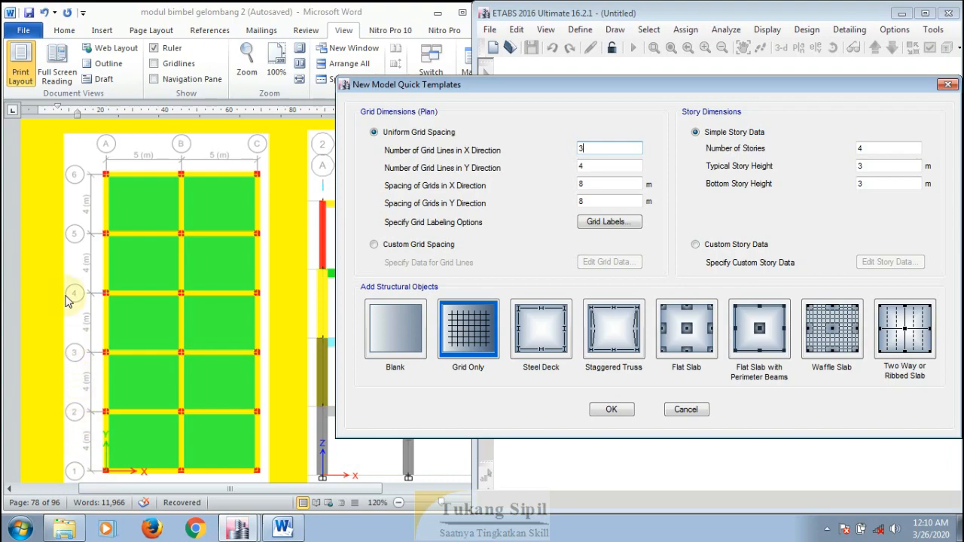
double_click(607, 163)
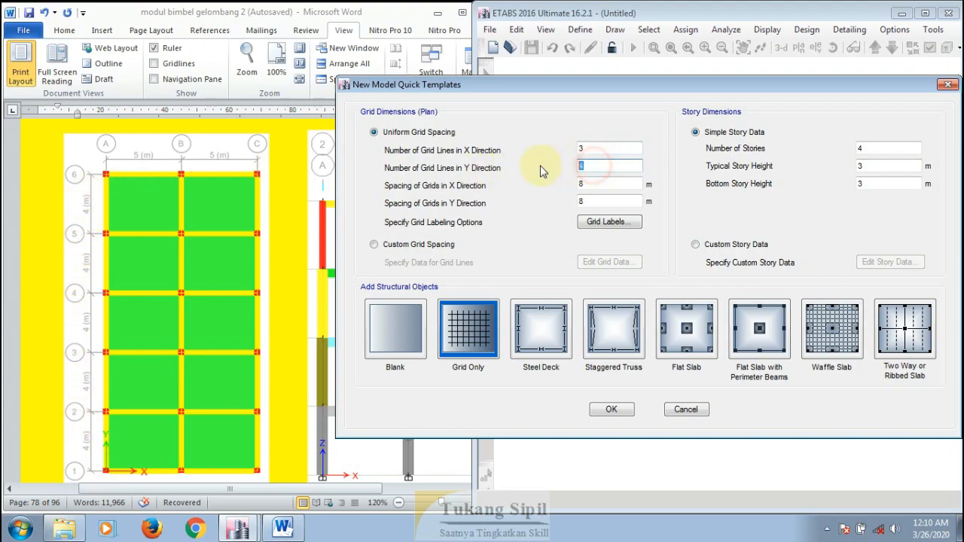
type("6")
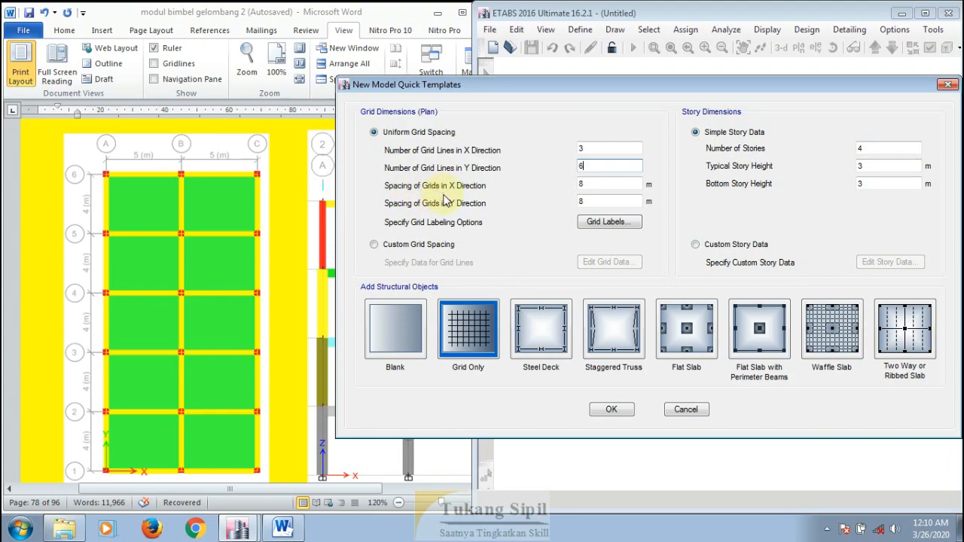
Step: Check the axis distances in the plan figure and set the grid spacing to 5 m in X and 4 m in Y
left_click(111, 150)
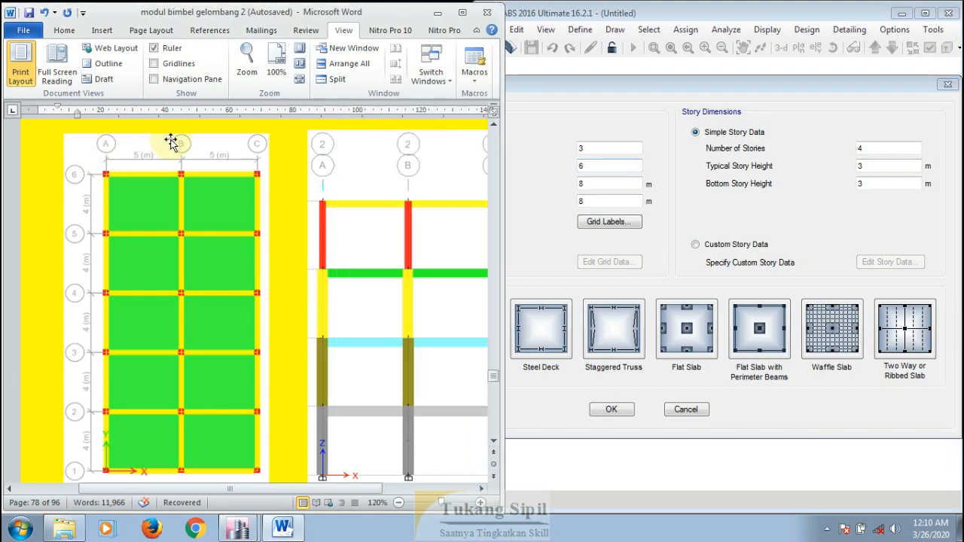
double_click(582, 185)
type("5")
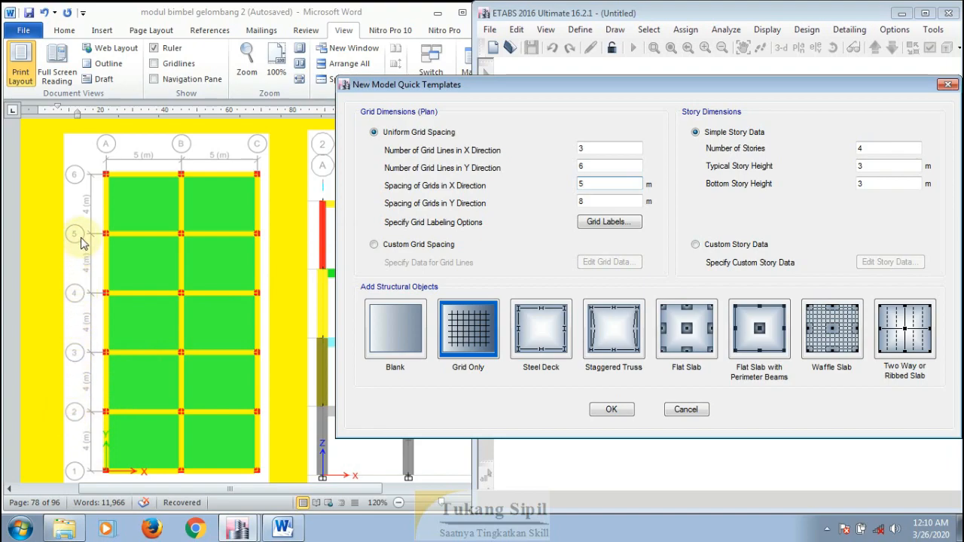
double_click(595, 201)
type("4")
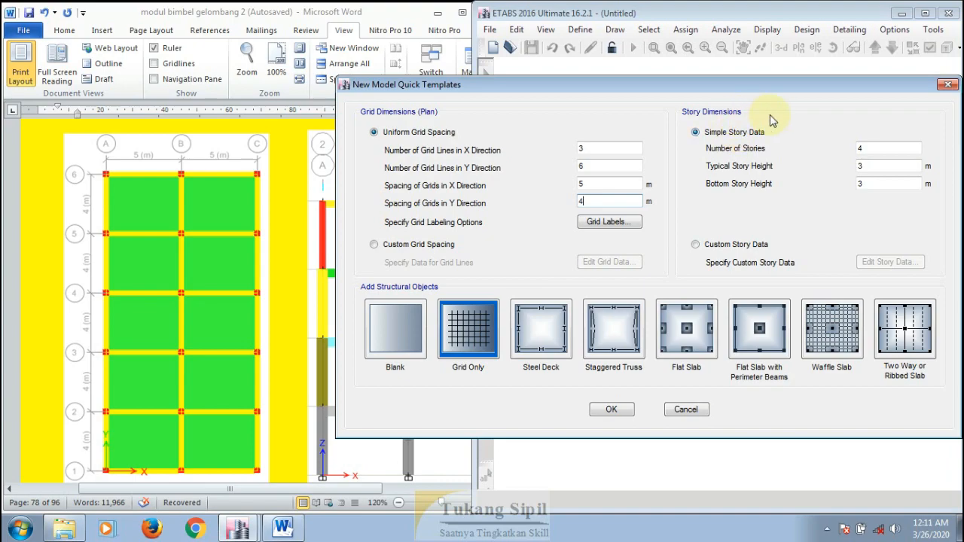
Step: Check the number of stories against the Word elevation figure and set the typical and bottom story heights to 4 m
left_click(299, 202)
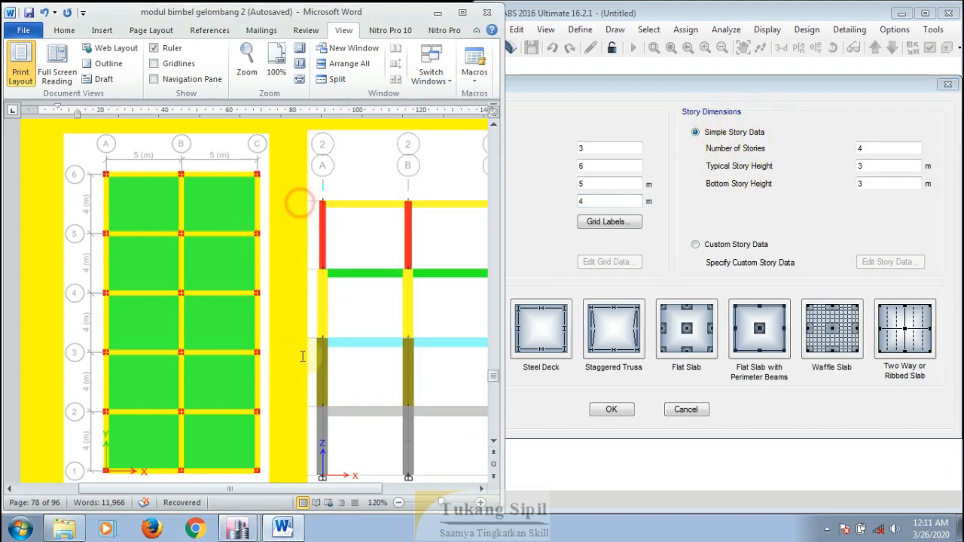
left_click(322, 488)
left_click(760, 151)
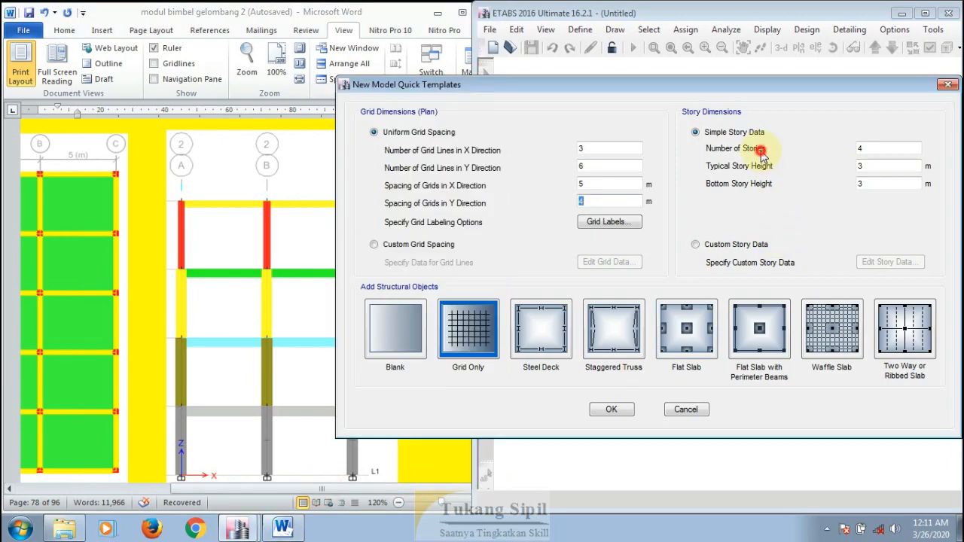
left_click_drag(565, 85, 596, 79)
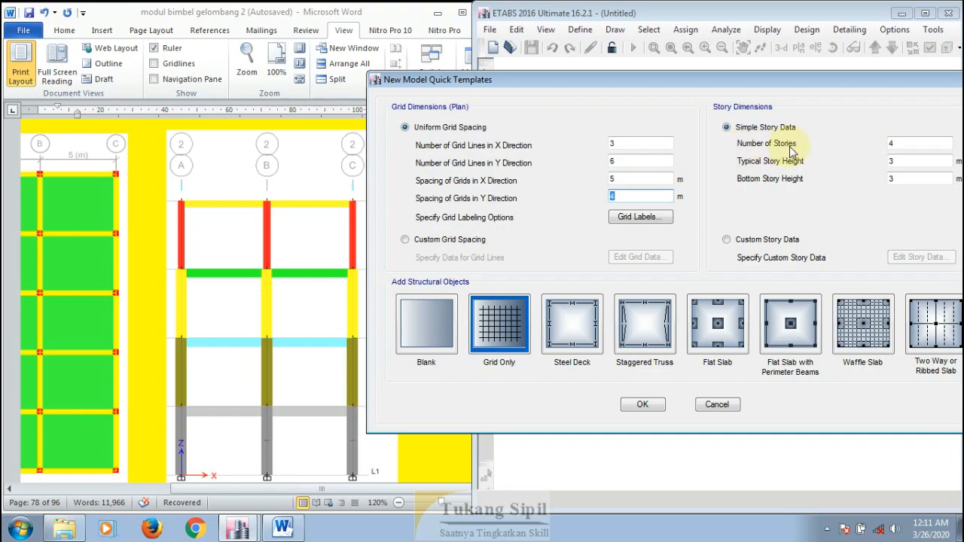
left_click_drag(762, 83, 792, 82)
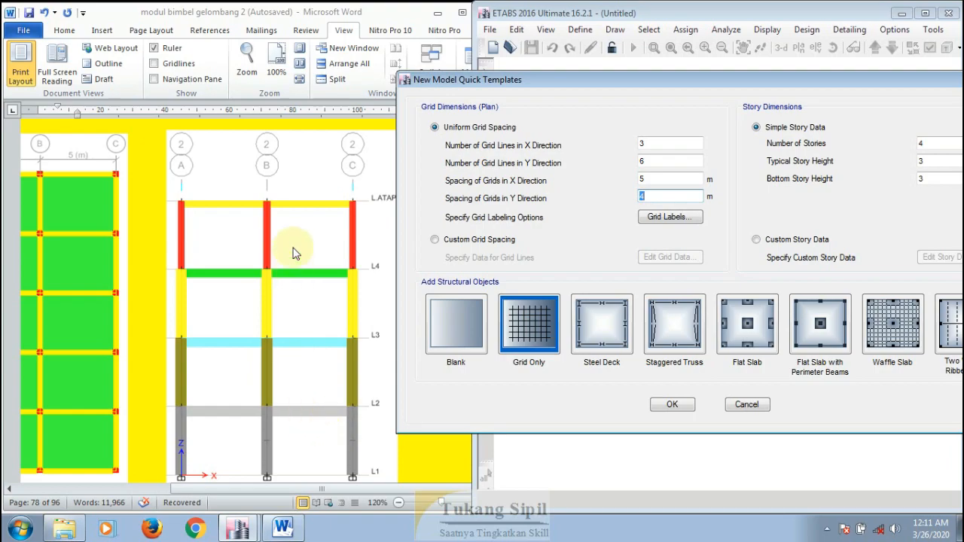
left_click(924, 144)
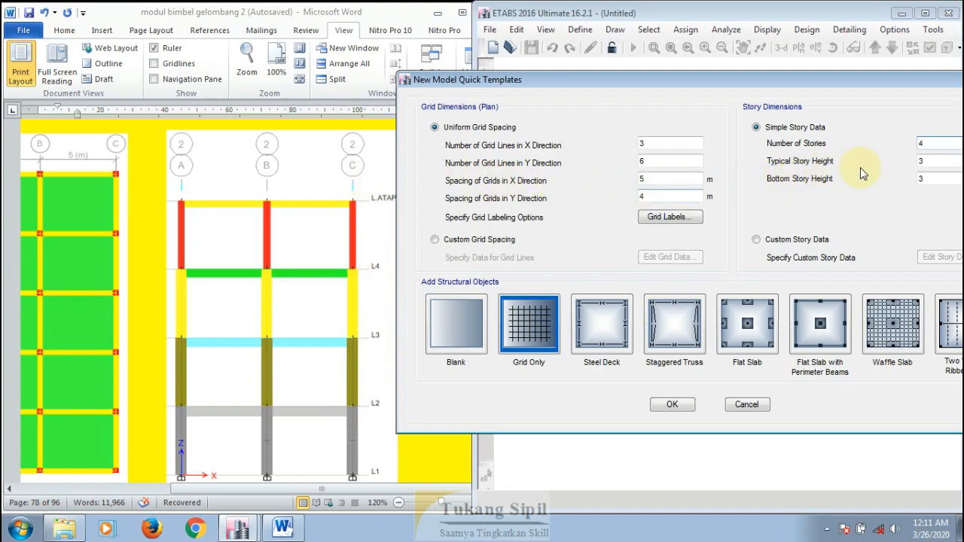
left_click(920, 161)
type("4")
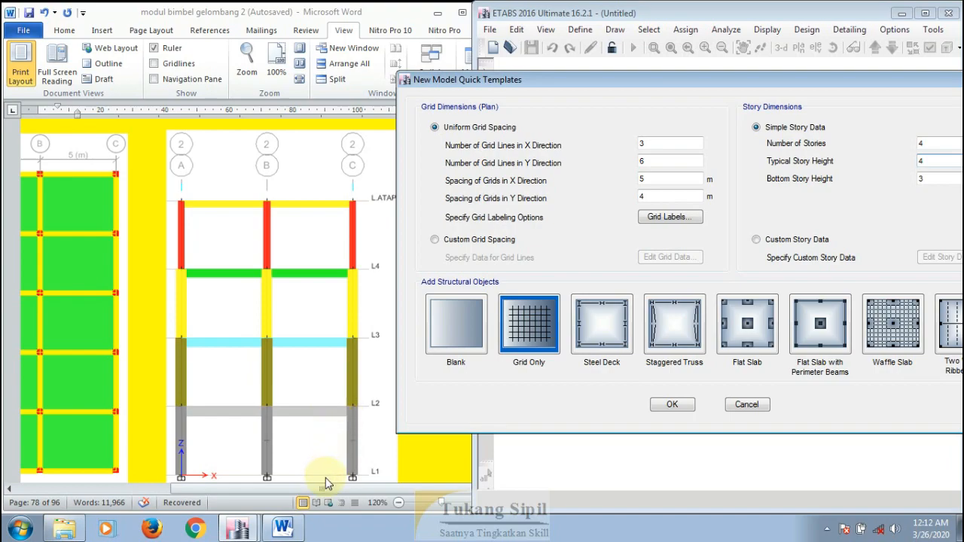
double_click(941, 179)
type("4")
Step: Look over the Blank option and the Staggered Truss template's geometry and property settings without applying them
left_click_drag(768, 76, 720, 65)
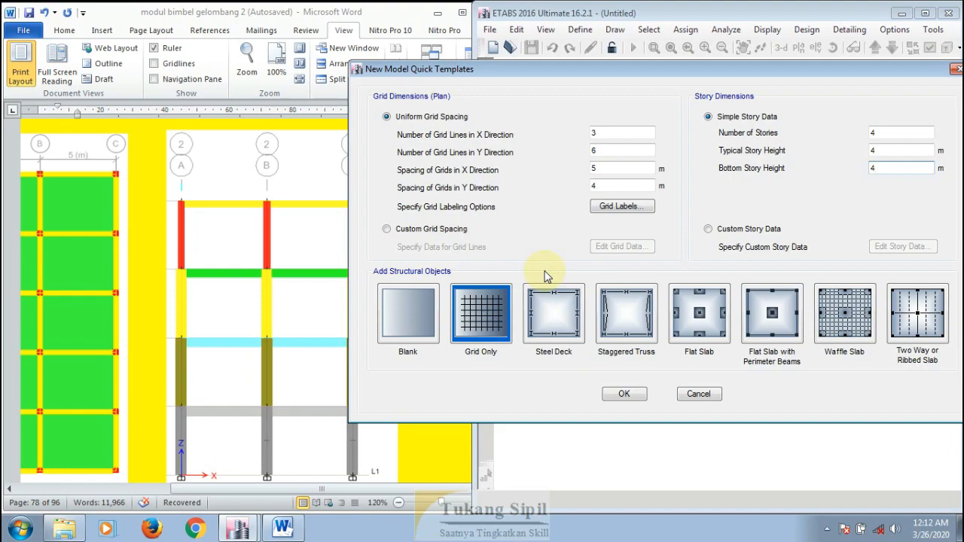
left_click(415, 317)
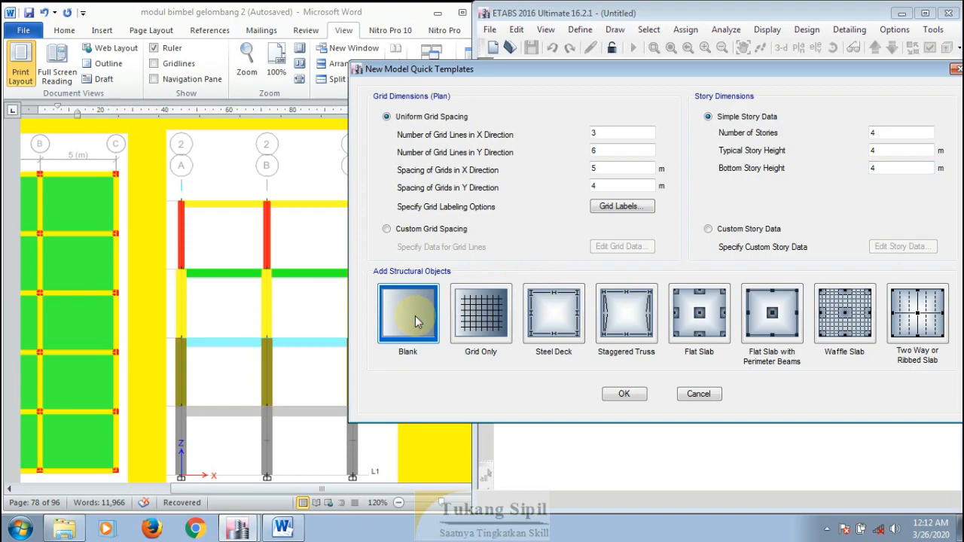
left_click(631, 319)
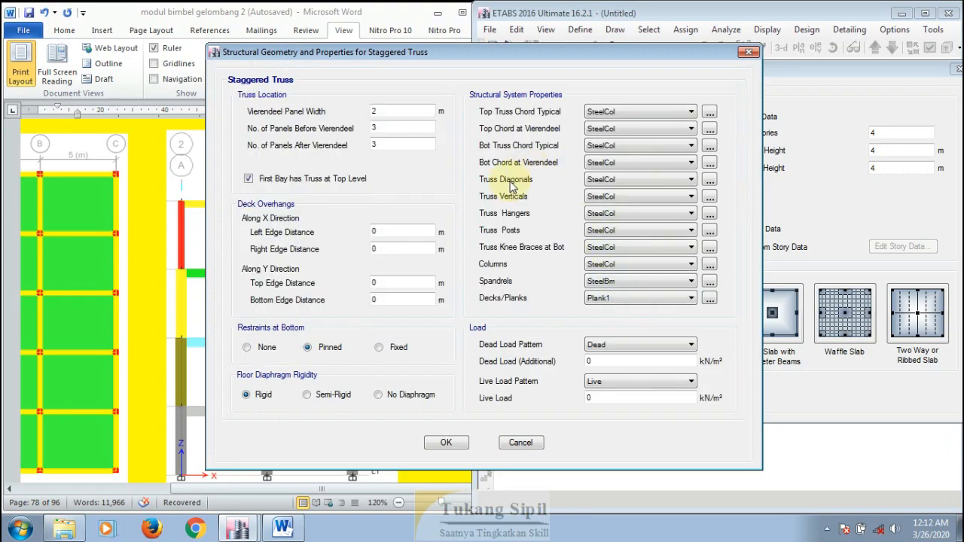
left_click(745, 50)
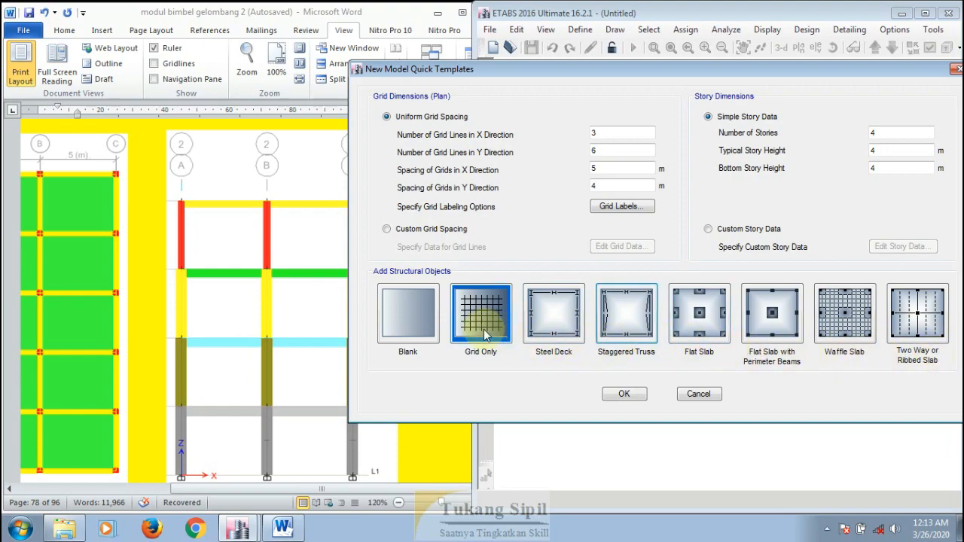
left_click(392, 308)
Step: Choose the Grid Only template and create the new model from the quick template settings
left_click(468, 316)
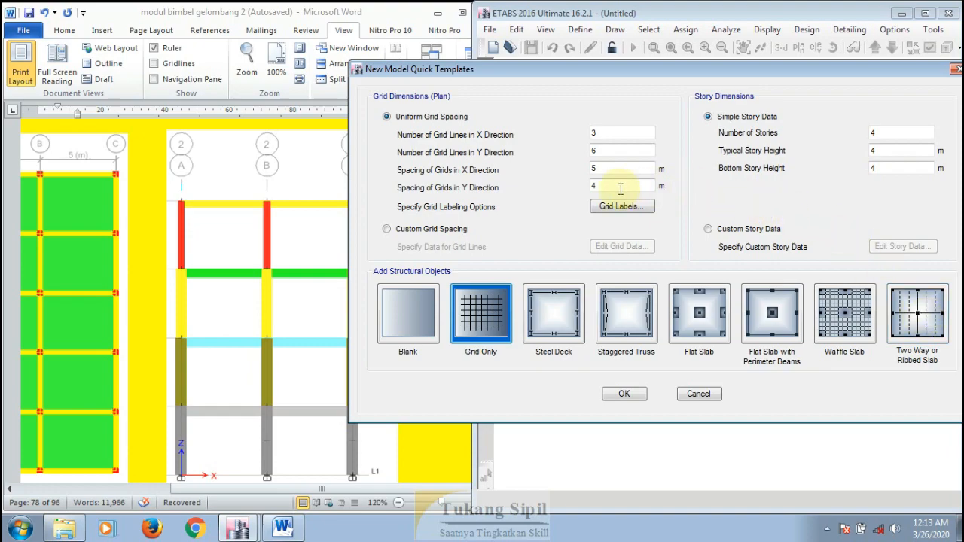
left_click(475, 321)
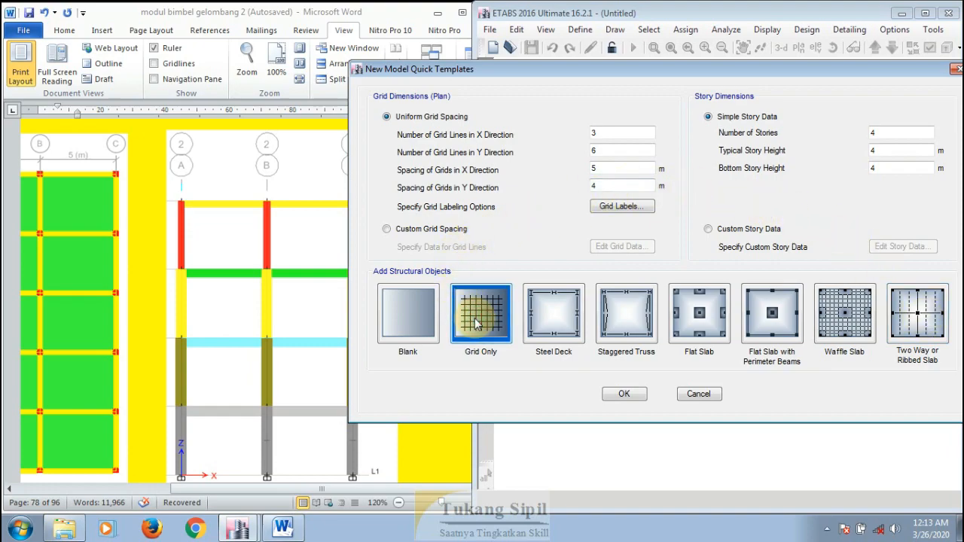
left_click(626, 394)
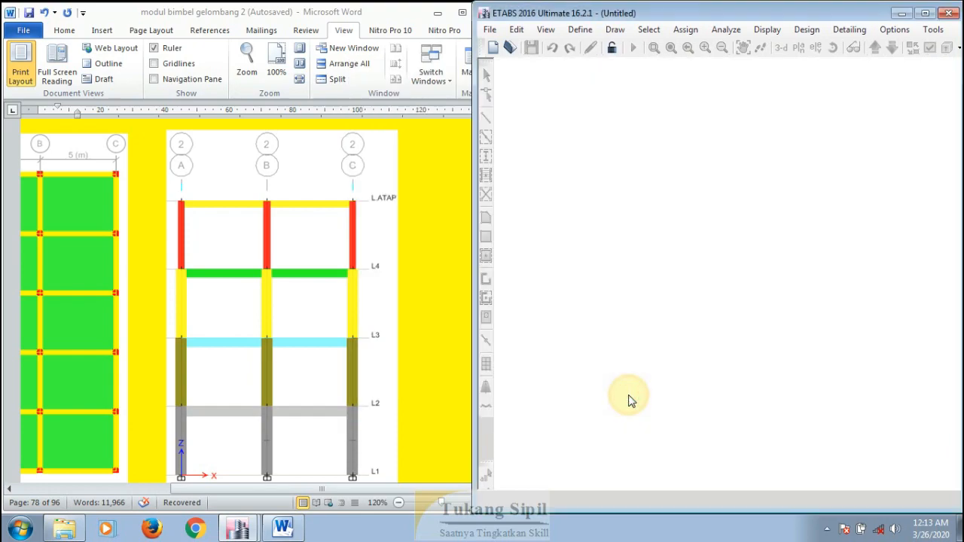
Step: View the 3D building figure in the Word module, and return to ETABS with its window maximized
left_click(422, 232)
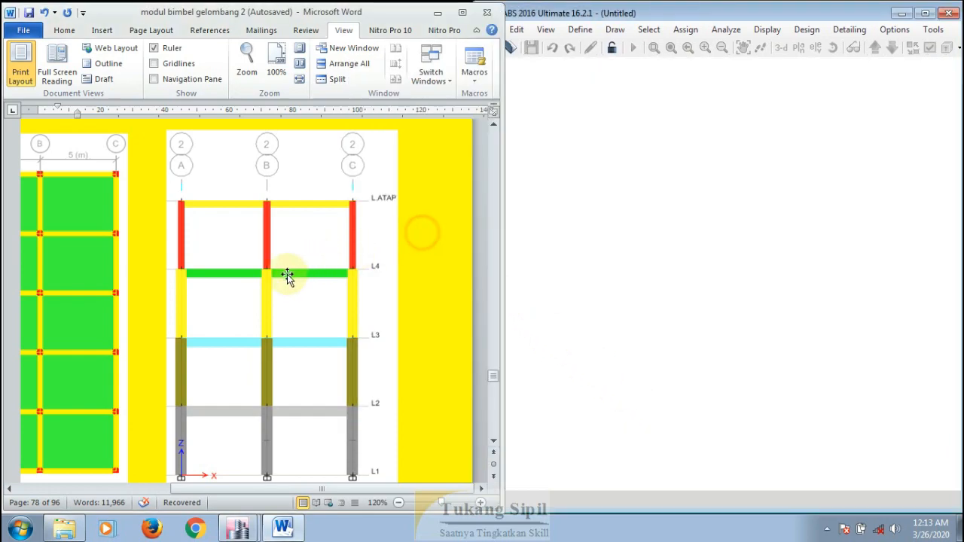
scroll(296, 271, "down", 4)
scroll(289, 364, "down", 5)
left_click_drag(332, 490, 278, 493)
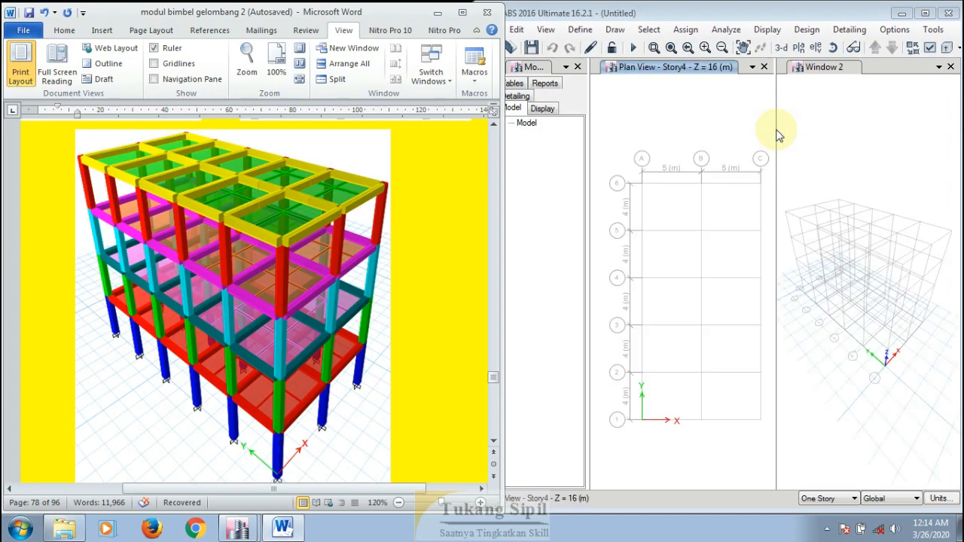
left_click(838, 20)
left_click(926, 14)
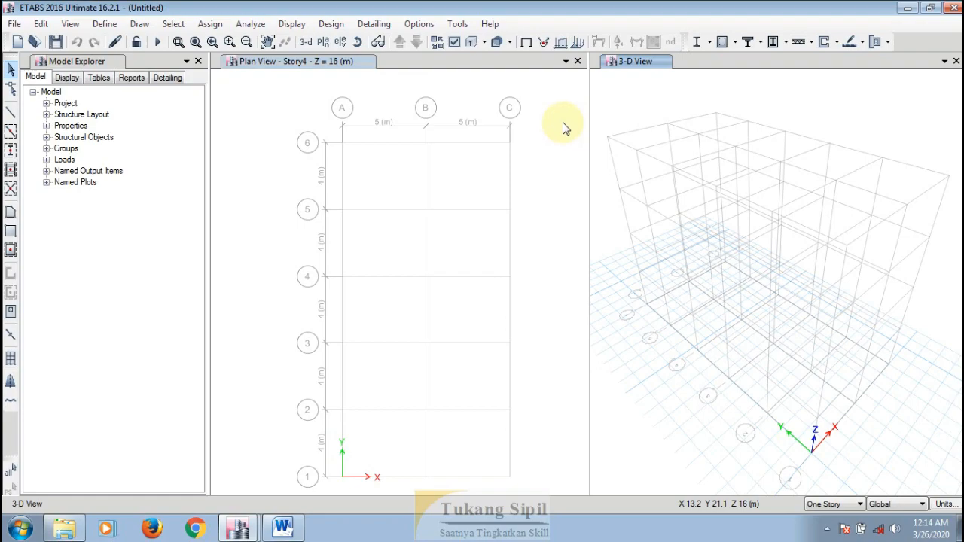
Step: Close the Model Explorer so the plan and 3-D views fill the workspace
left_click(92, 65)
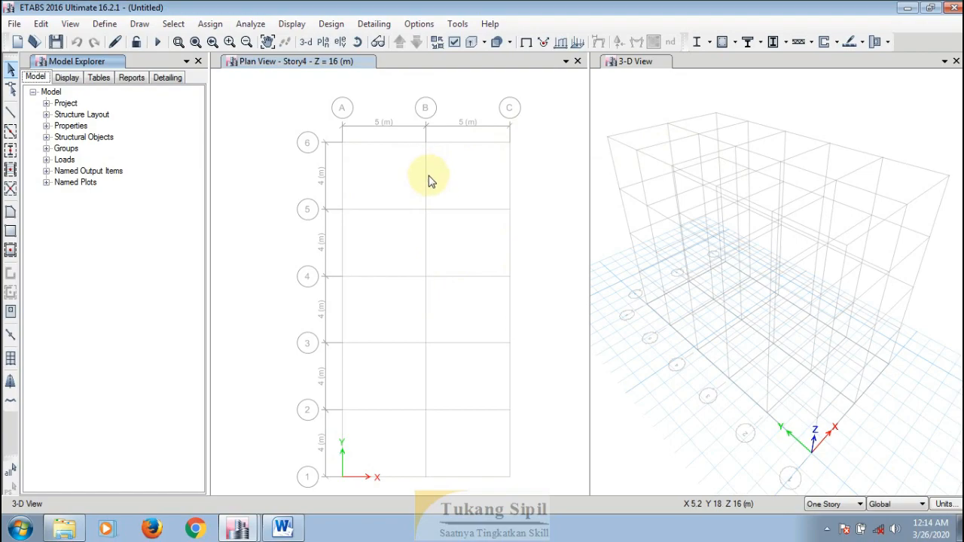
left_click(458, 164)
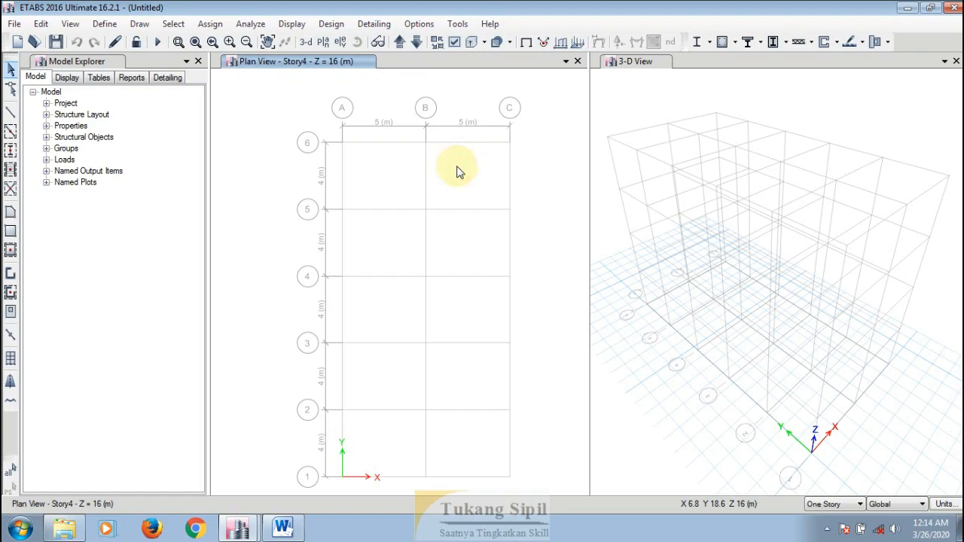
left_click(643, 88)
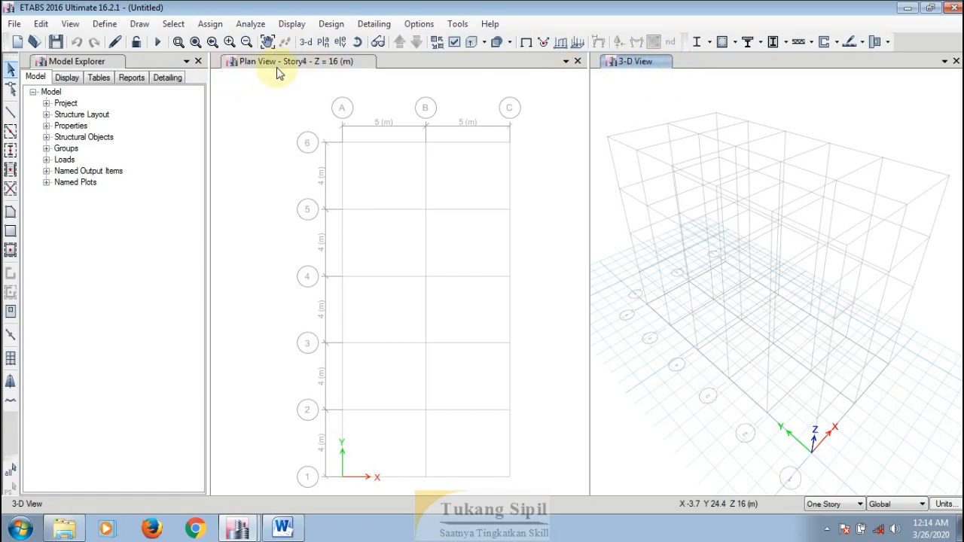
left_click(277, 121)
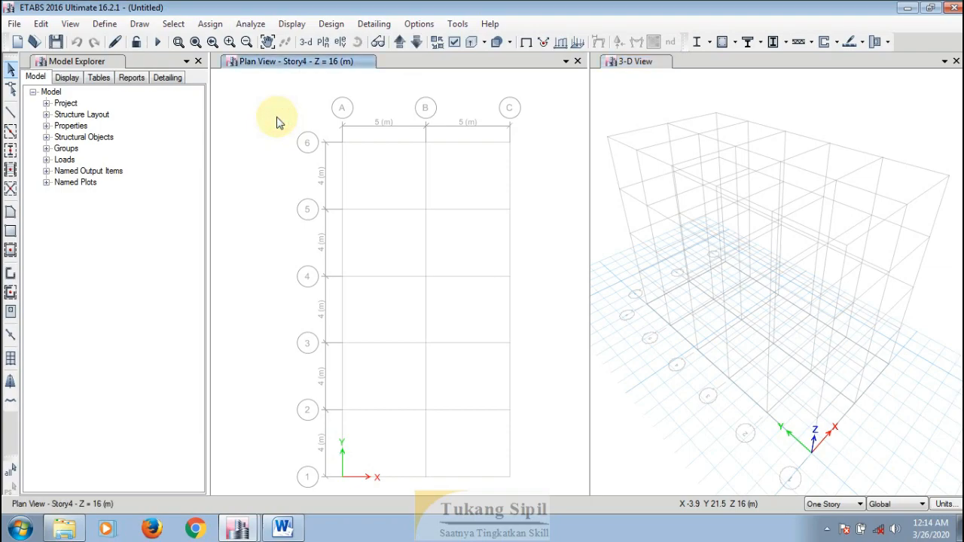
left_click(198, 62)
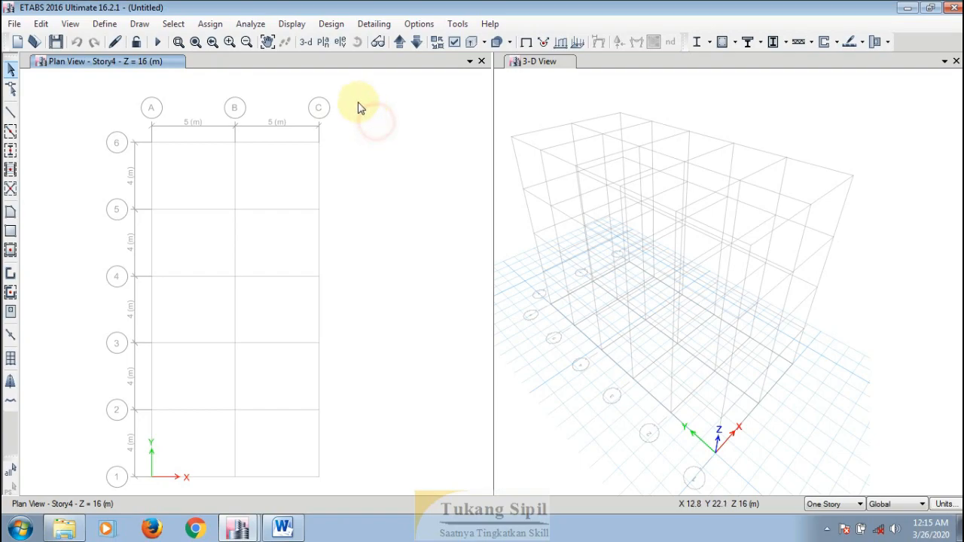
left_click(525, 90)
left_click(411, 113)
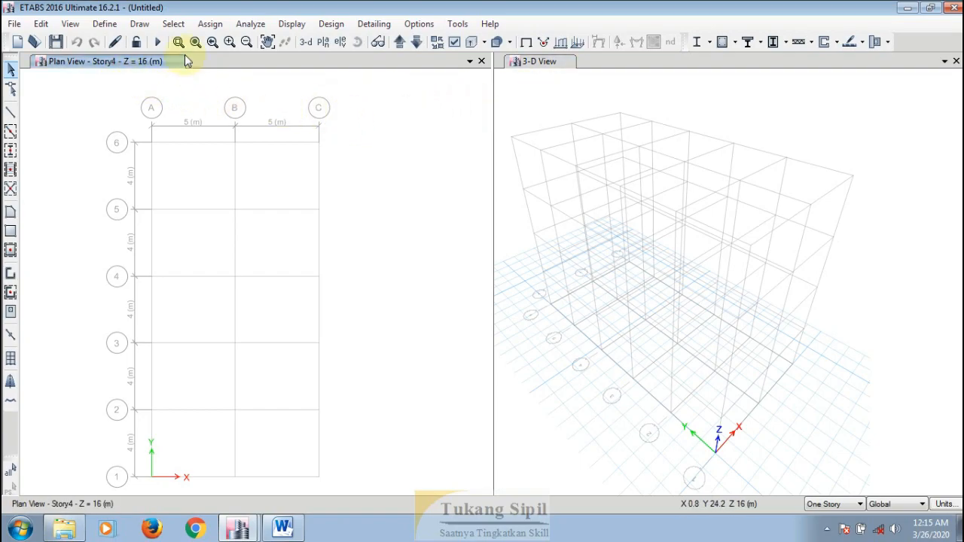
Step: Browse the plan view through Story3, Story2 and Story1, and close the plan selection
left_click(410, 154)
left_click(325, 42)
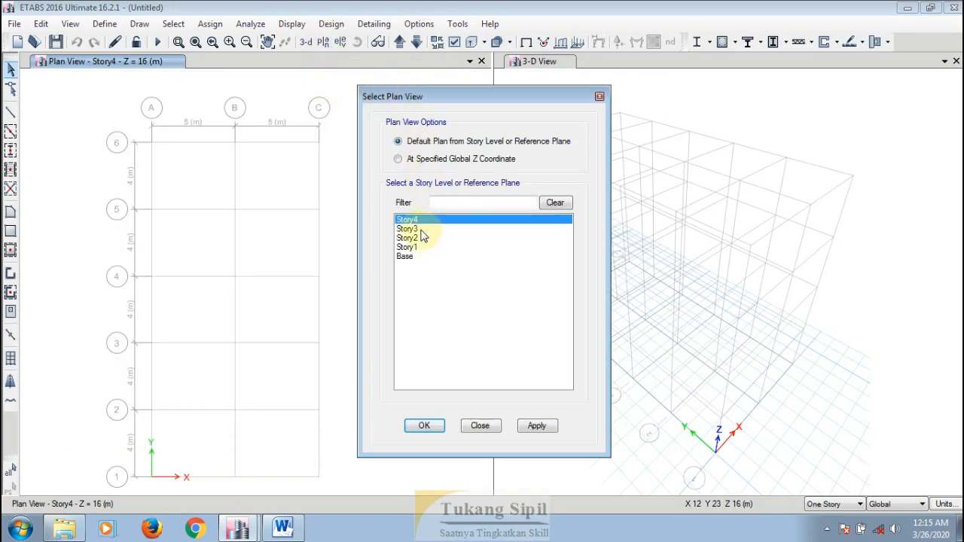
left_click(416, 229)
left_click(536, 425)
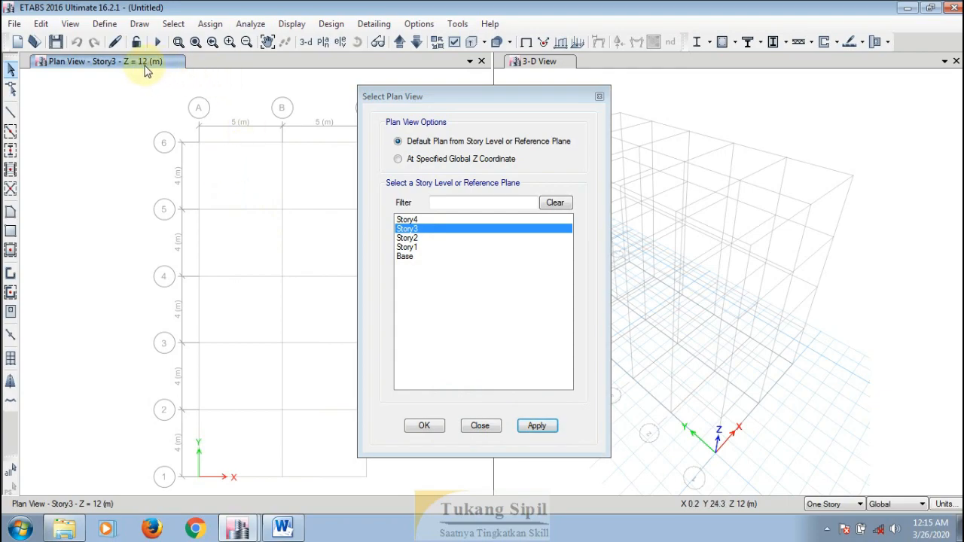
left_click(420, 237)
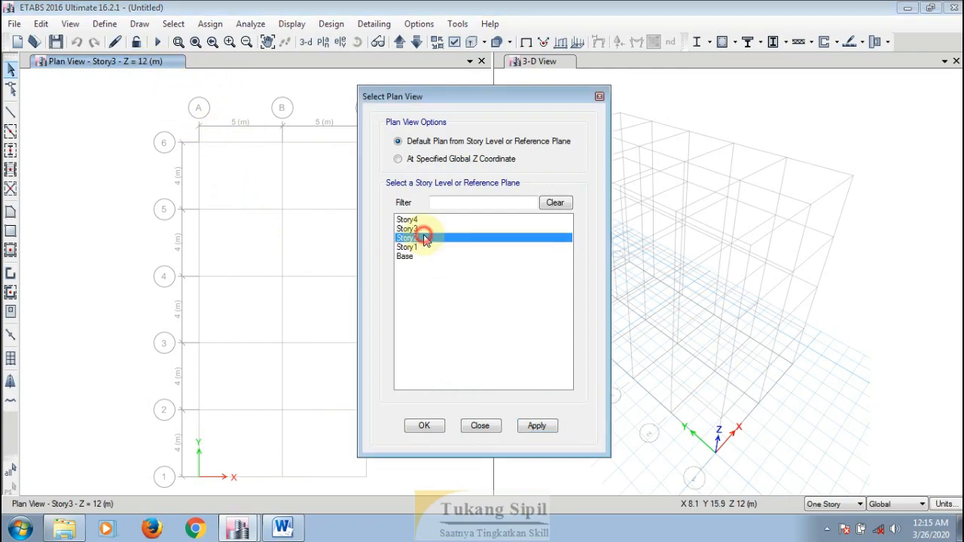
left_click(530, 427)
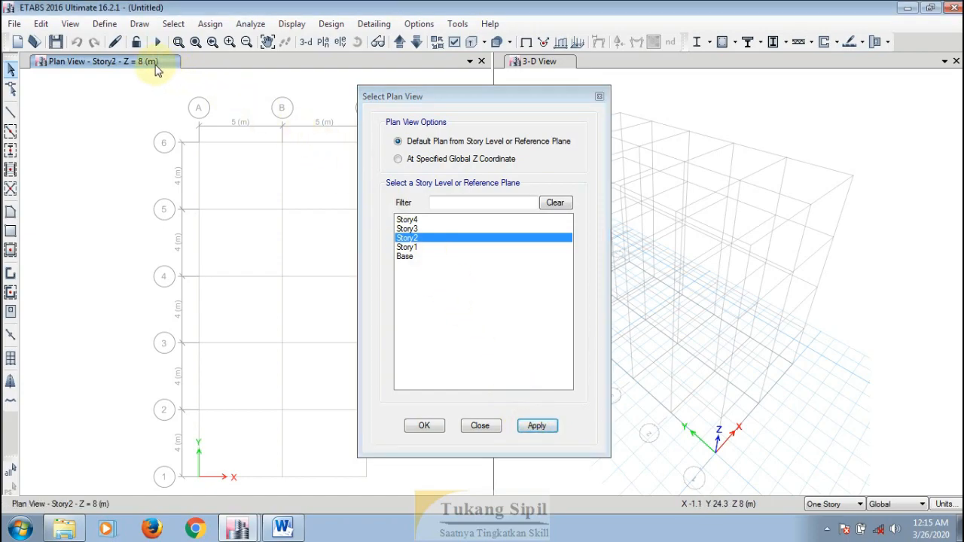
left_click(412, 247)
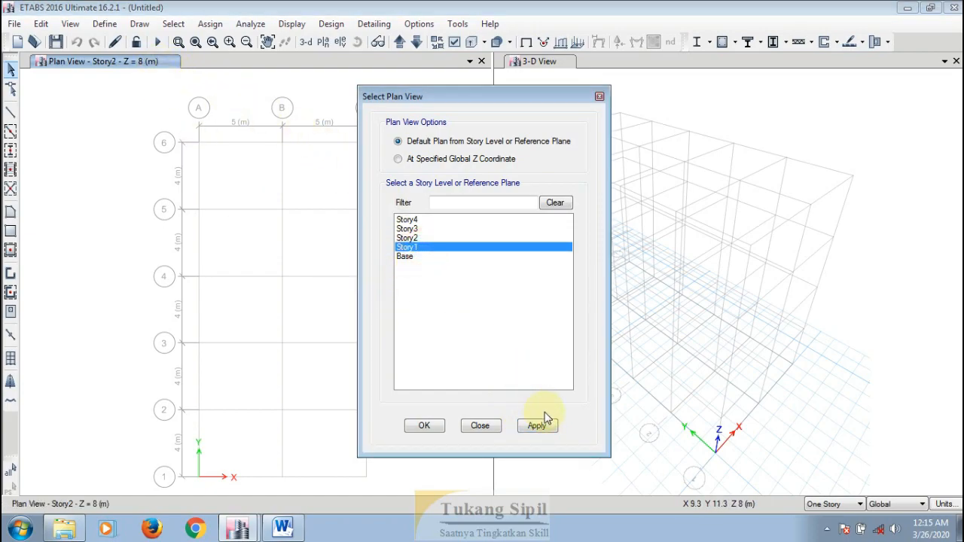
left_click(537, 426)
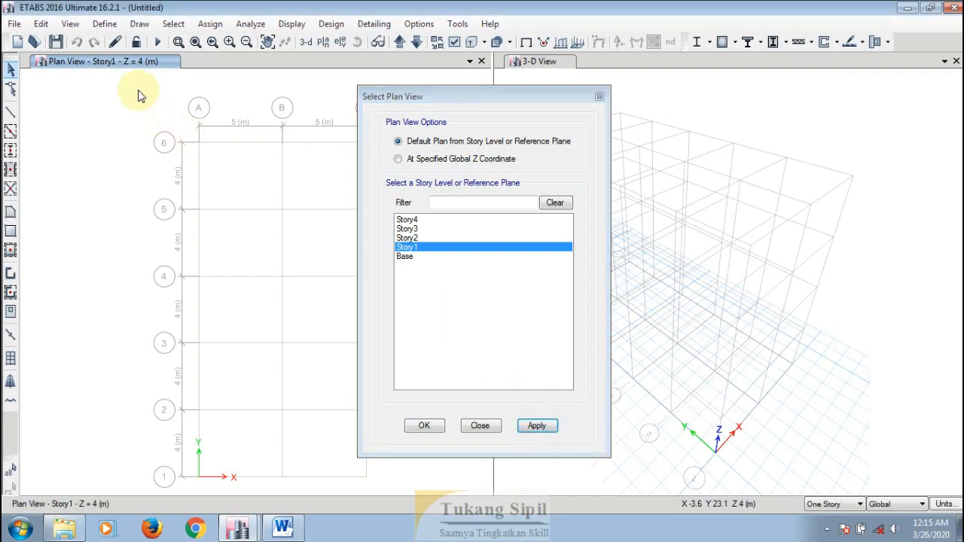
left_click(598, 99)
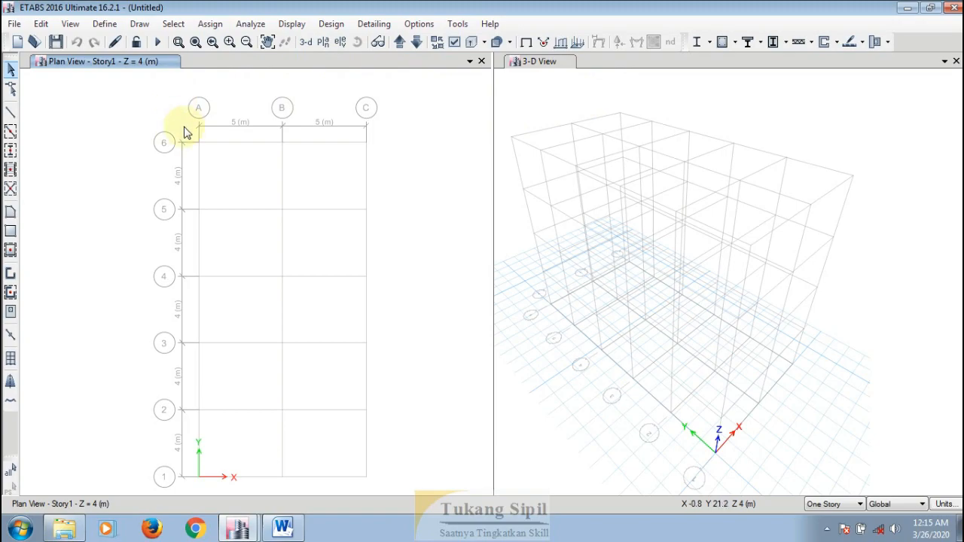
Step: Switch the plan window to a 3-D view and the original 3-D window to the Story4 plan
left_click(306, 42)
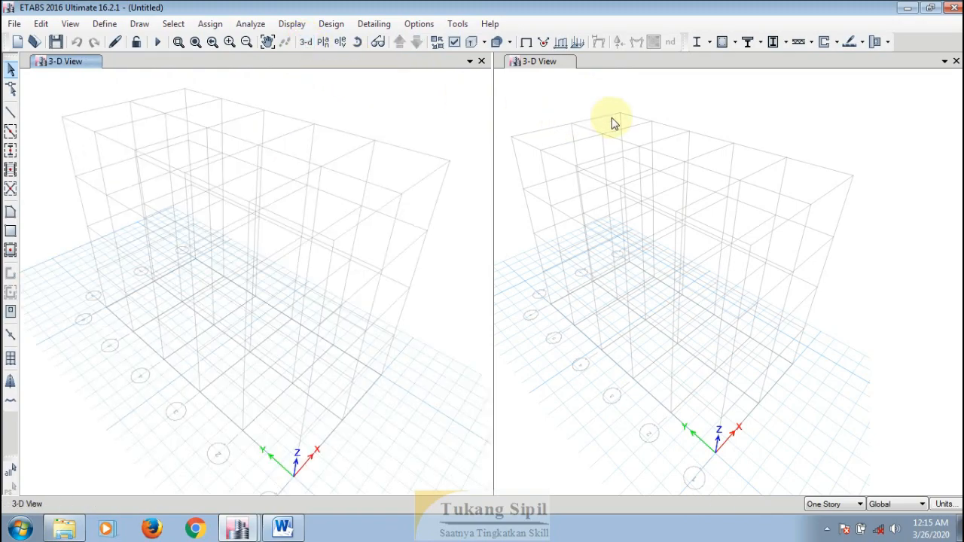
left_click(741, 102)
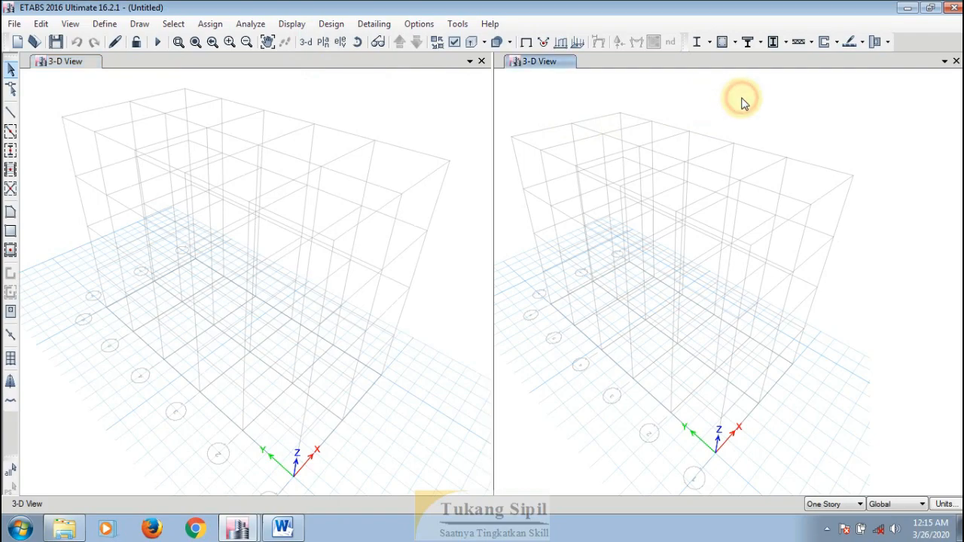
left_click(323, 43)
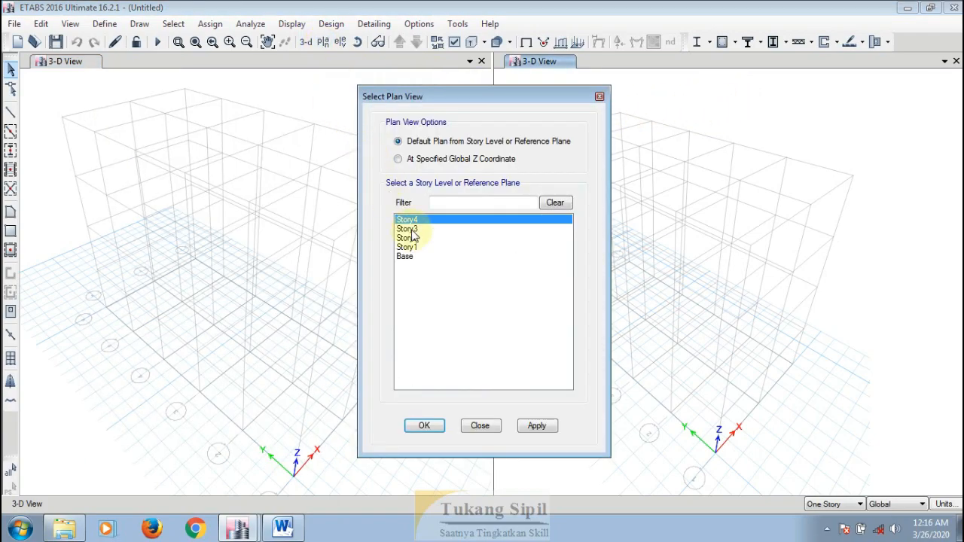
left_click(426, 427)
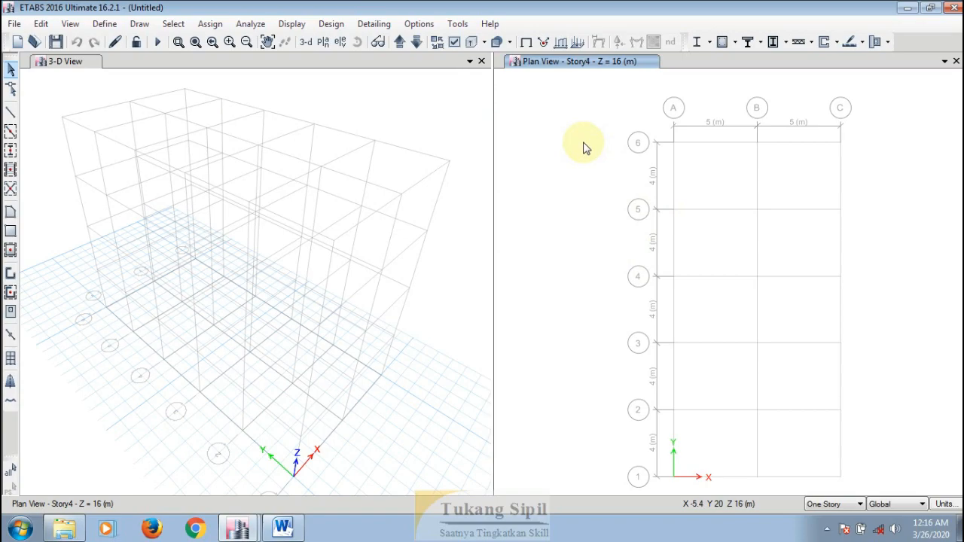
left_click(583, 142)
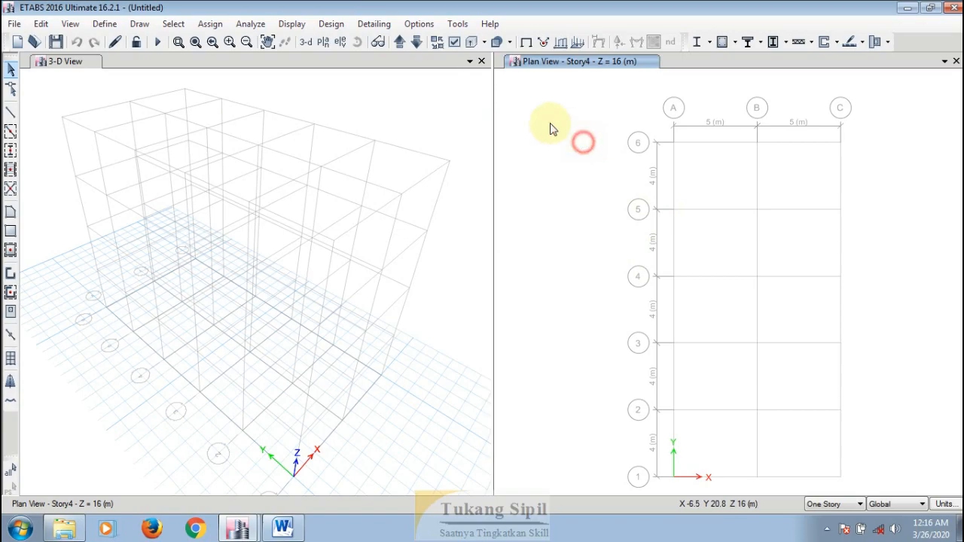
Step: Replace the Story4 plan with the elevation view along grid A, and move the elevation dialog clear of it
left_click(339, 43)
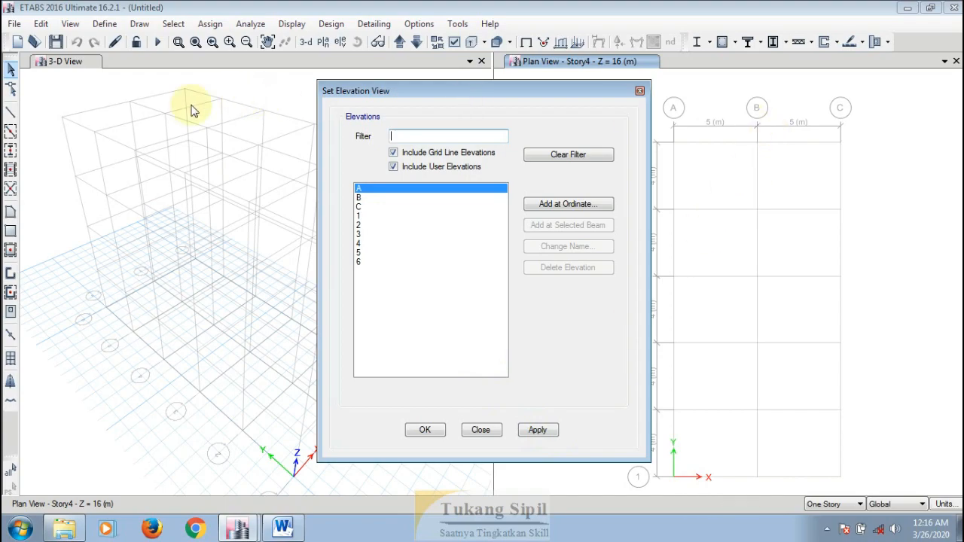
left_click(540, 427)
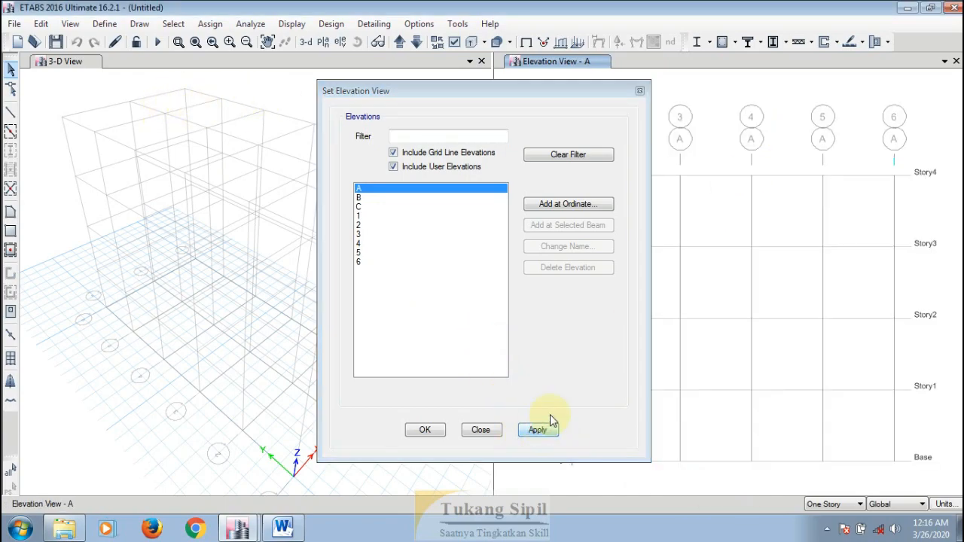
left_click_drag(558, 90, 310, 120)
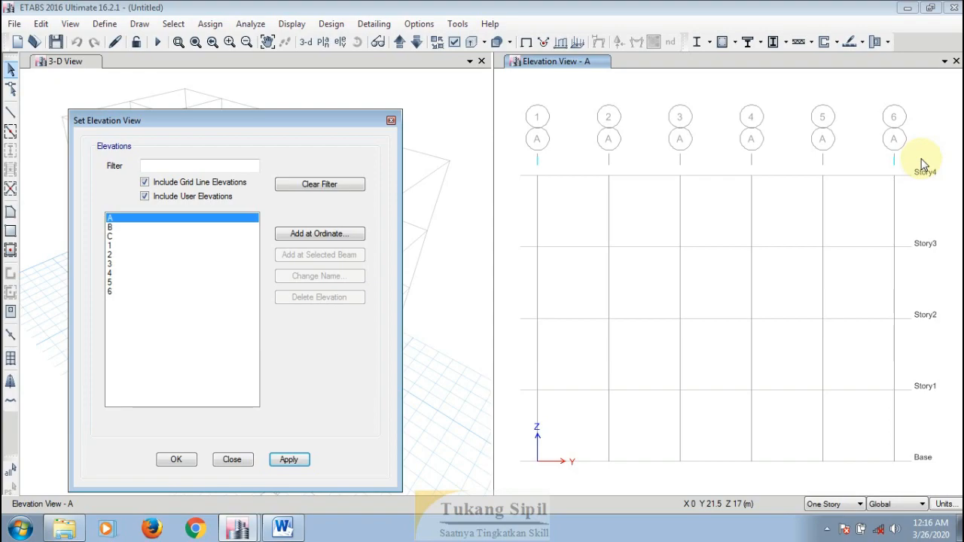
Step: Open the story data through the grid editing settings and rename the Base level to LANTAI 1
right_click(636, 213)
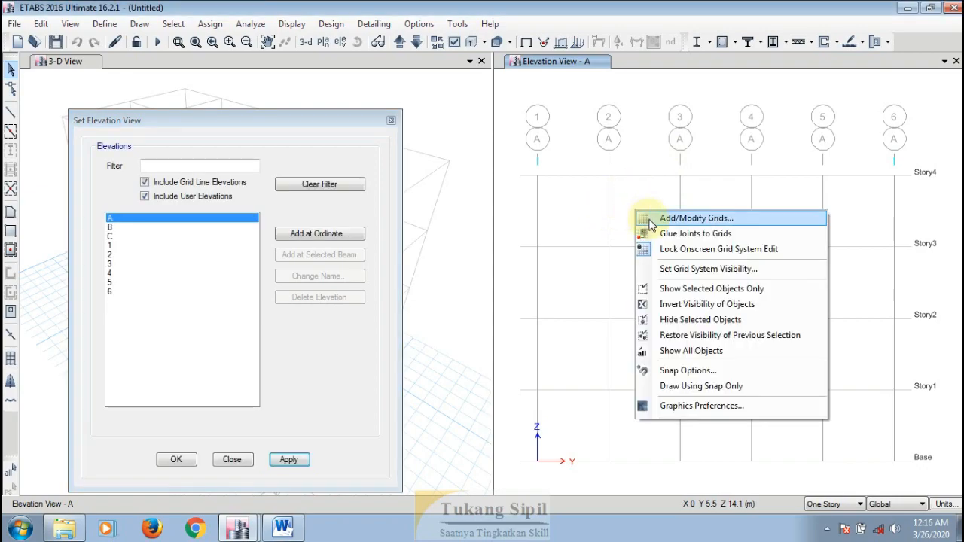
left_click(650, 220)
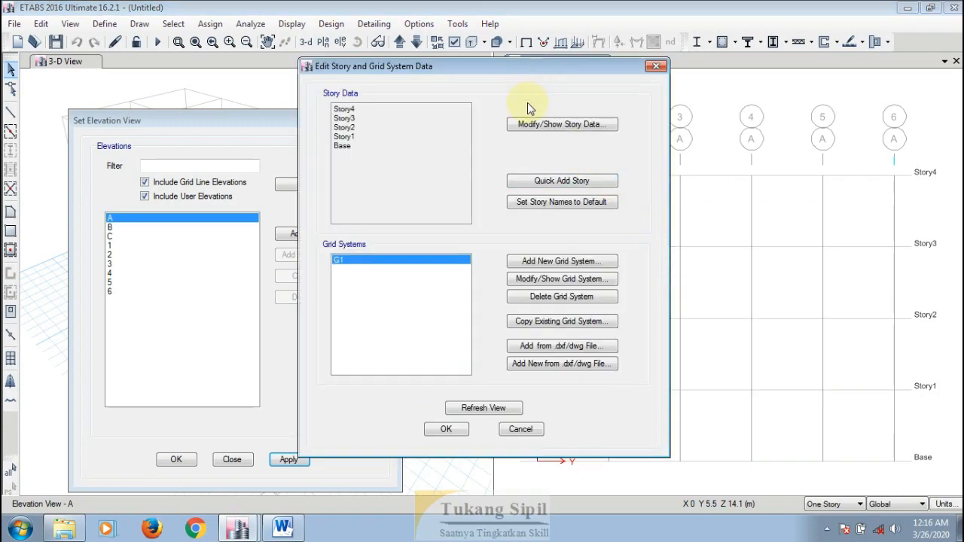
left_click(530, 127)
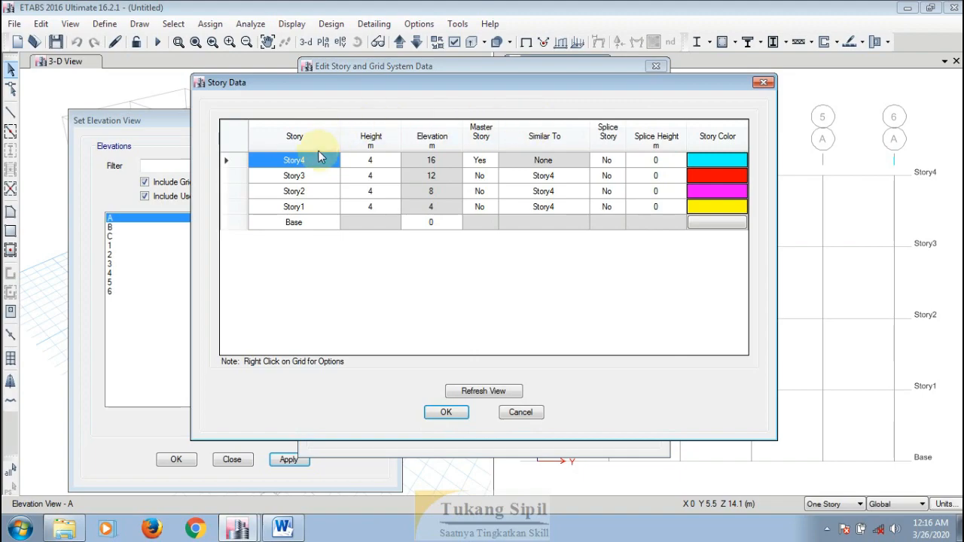
left_click(287, 221)
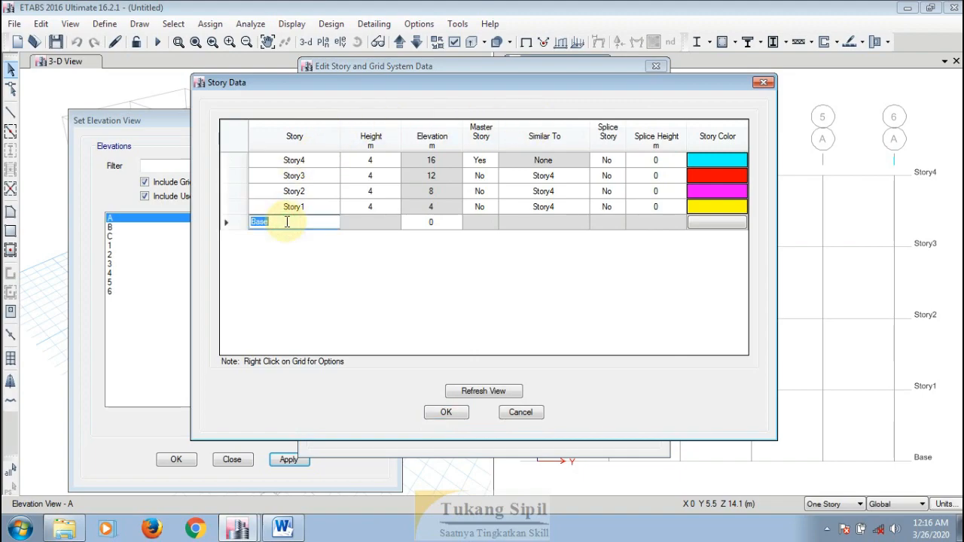
type("l")
key("Return")
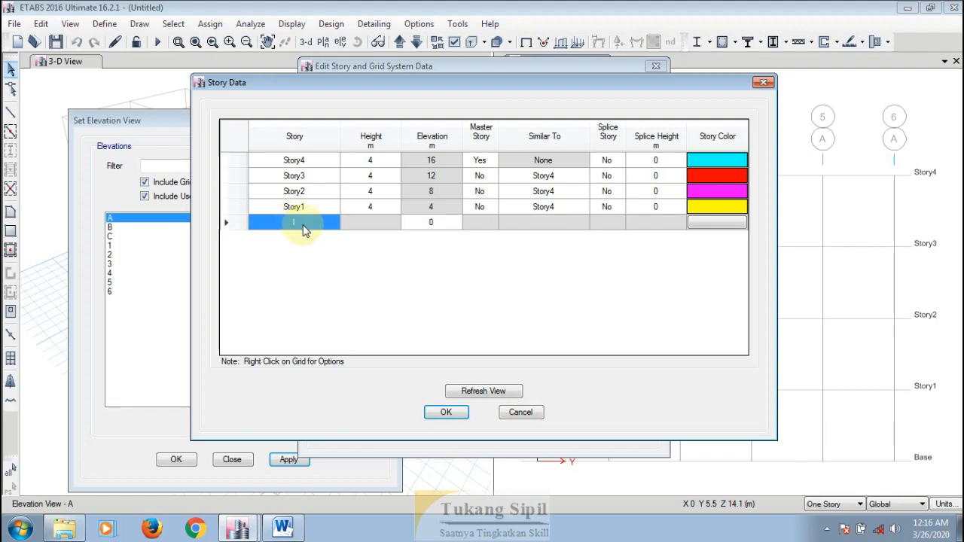
double_click(303, 226)
key("BackSpace")
type("L")
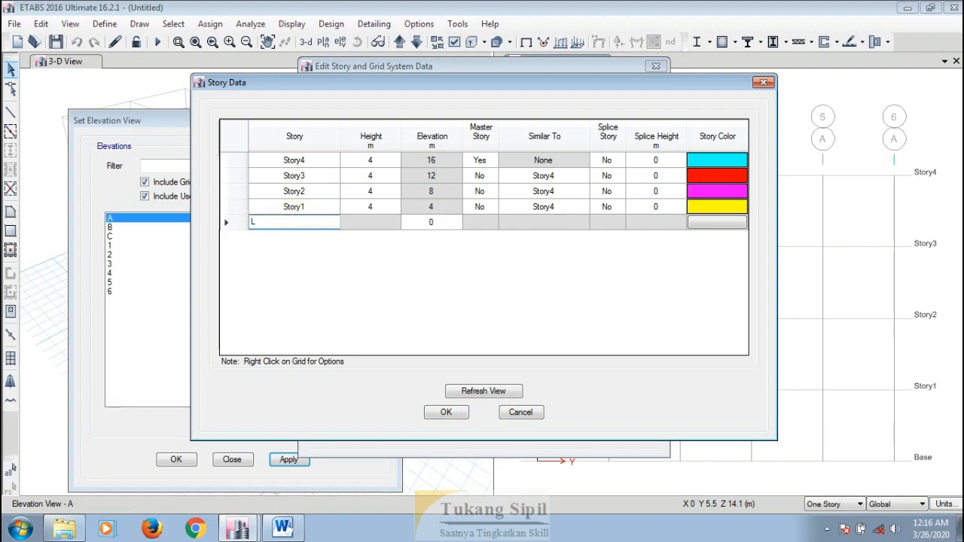
type("ANTAI D")
Step: Rename Story1 to LANTAI 2 and Story2 to LANTAI 3 in the story data
double_click(291, 206)
type("LANTAI 2")
double_click(290, 190)
type("LATNTAI")
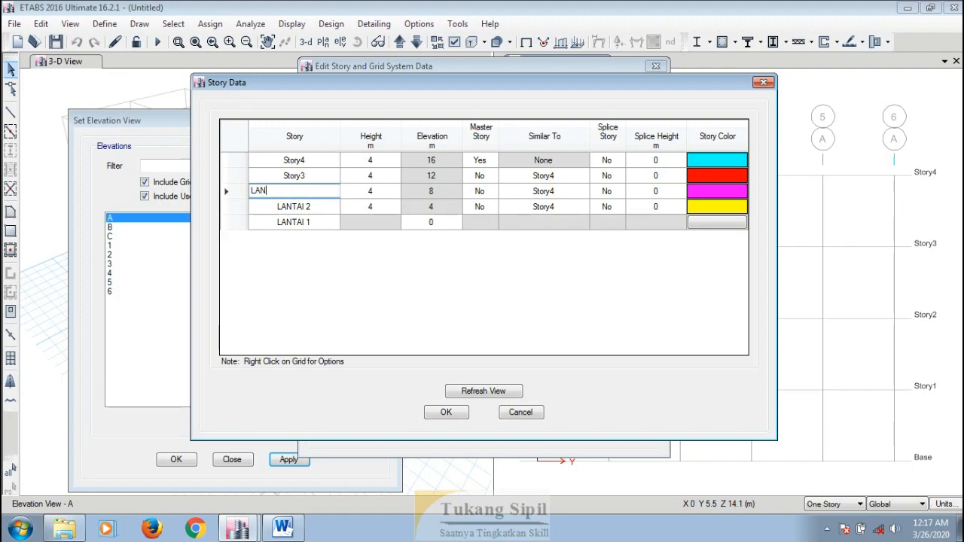
type(" 3")
Step: Rename Story3 to LANTAI 4 and Story4 to LANTAI ATAP in the story data
left_click_drag(298, 173, 299, 166)
left_click(299, 181)
key("BackSpace")
key("BackSpace")
key("BackSpace")
key("BackSpace")
key("BackSpace")
key("BackSpace")
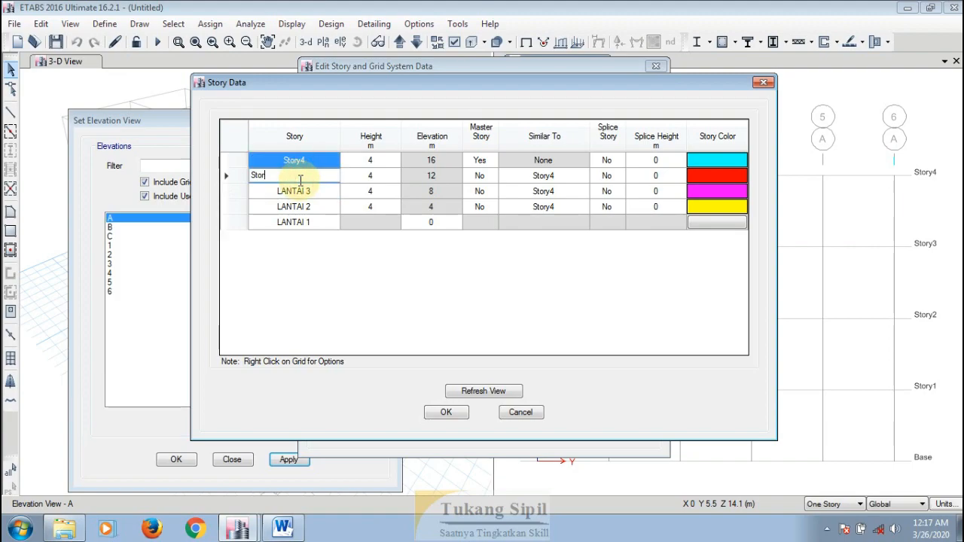
type("LANTAI 4")
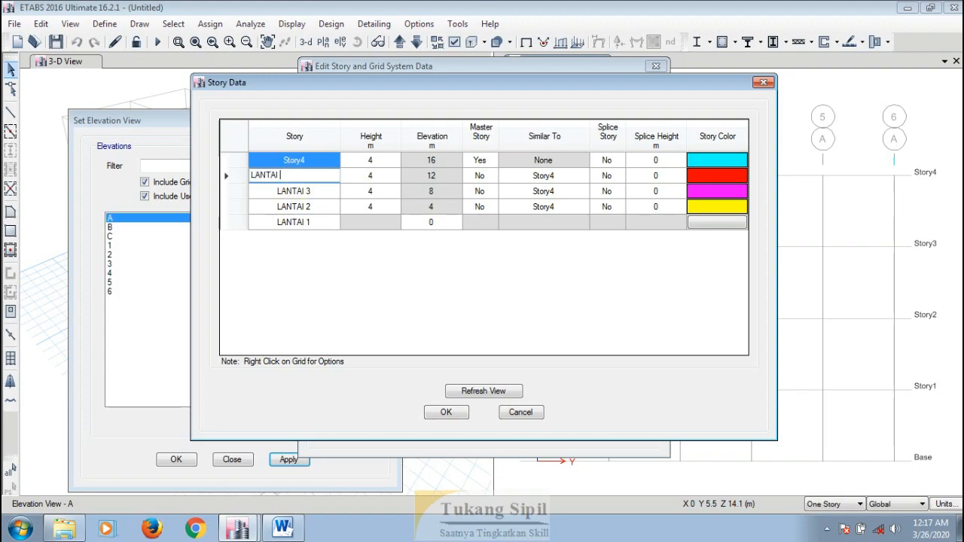
left_click(278, 168)
type("LANTAI ATAP")
left_click(252, 176)
left_click(273, 175)
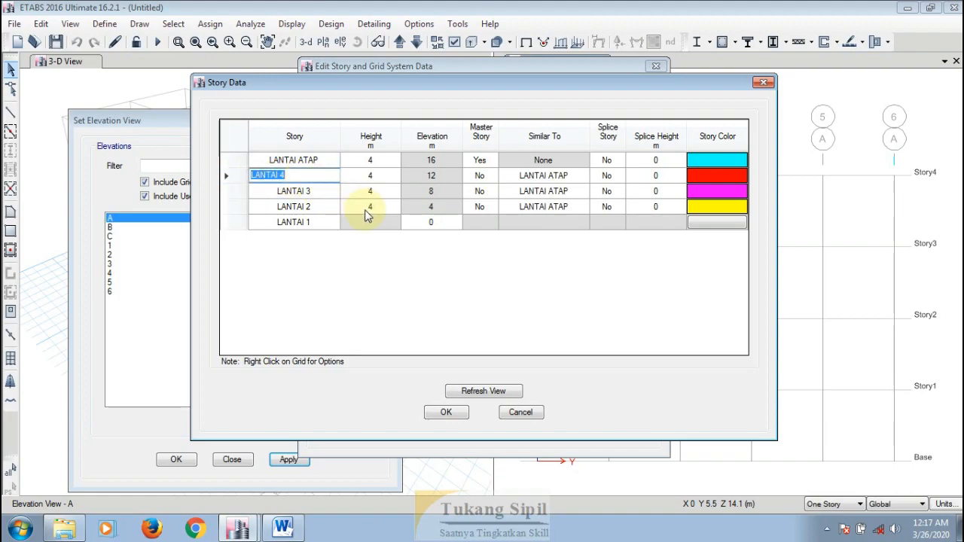
left_click(323, 160)
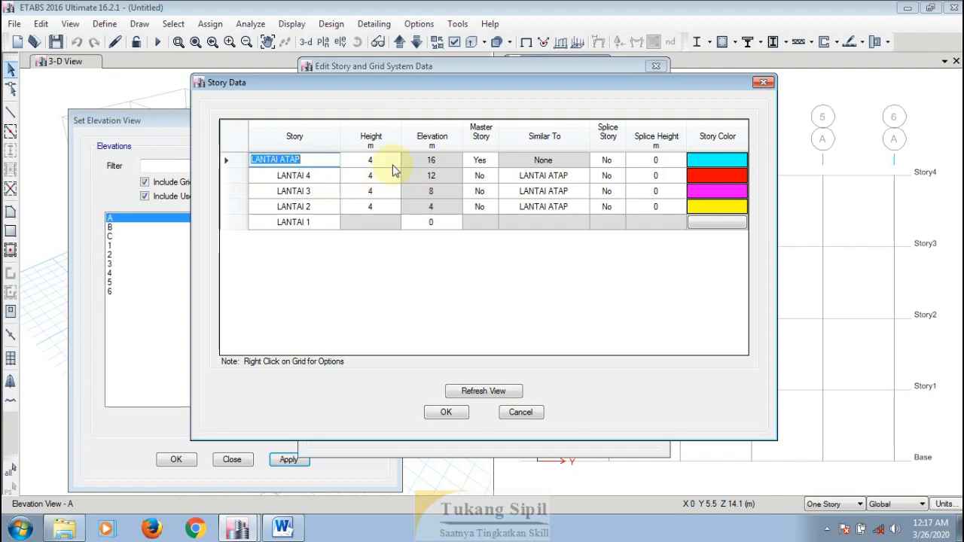
Step: Set the LANTAI 2 story height to 5 m in the story data
left_click(377, 204)
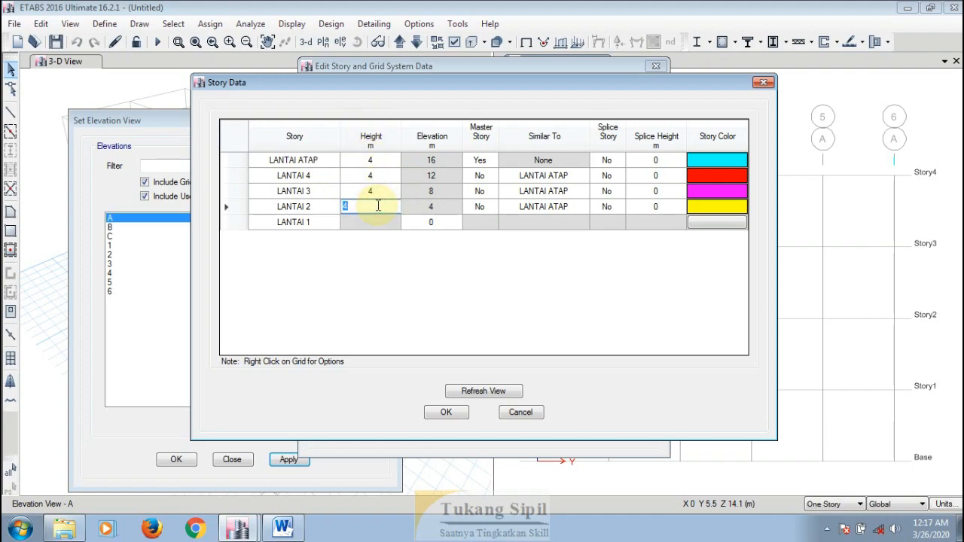
type("5")
left_click(380, 193)
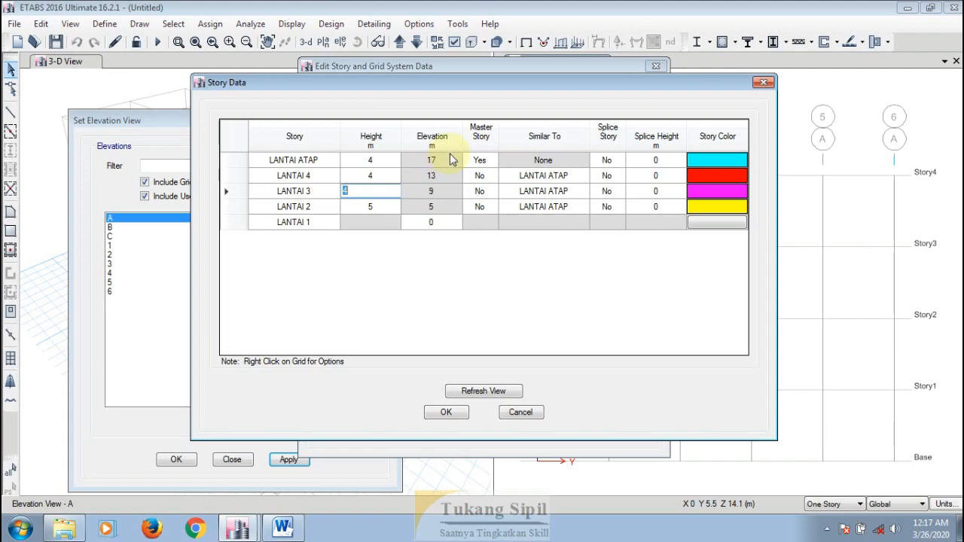
left_click(351, 206)
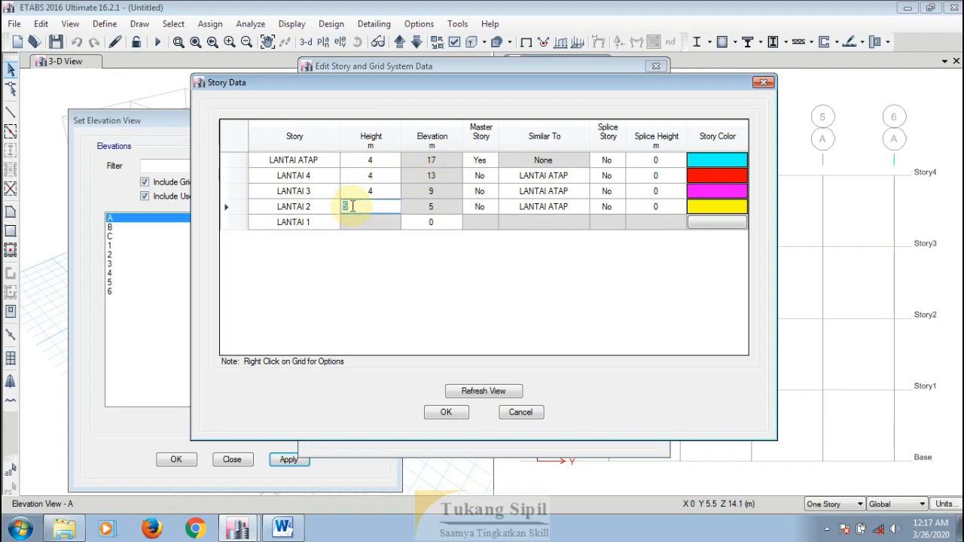
type("4")
left_click(380, 177)
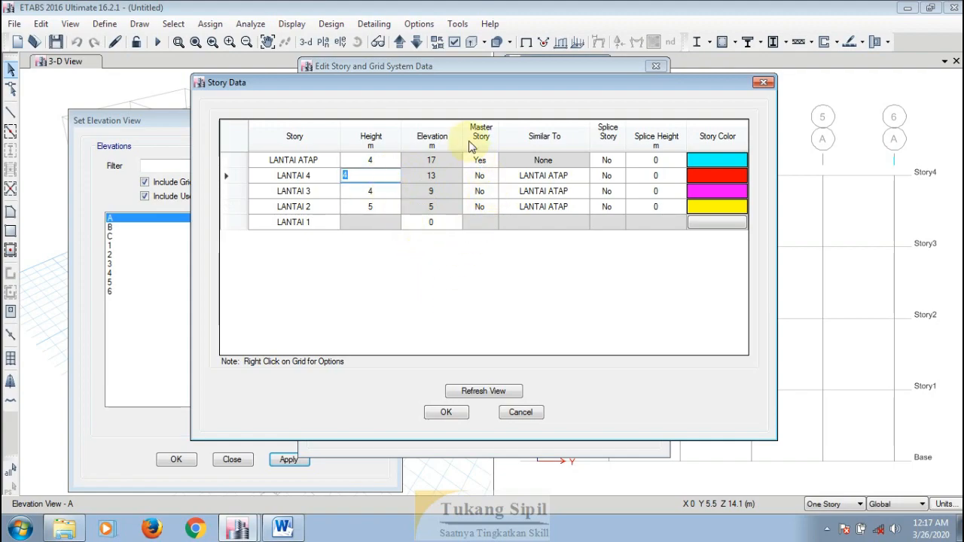
Step: Refresh the view with the new story data, accept the story and grid settings, and close the elevation view dialog
left_click(480, 396)
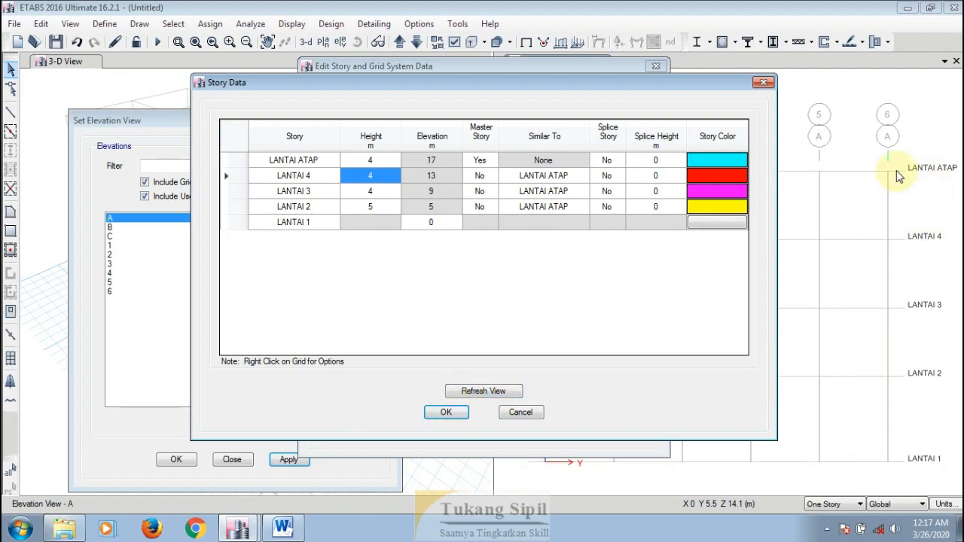
left_click(457, 412)
left_click(445, 428)
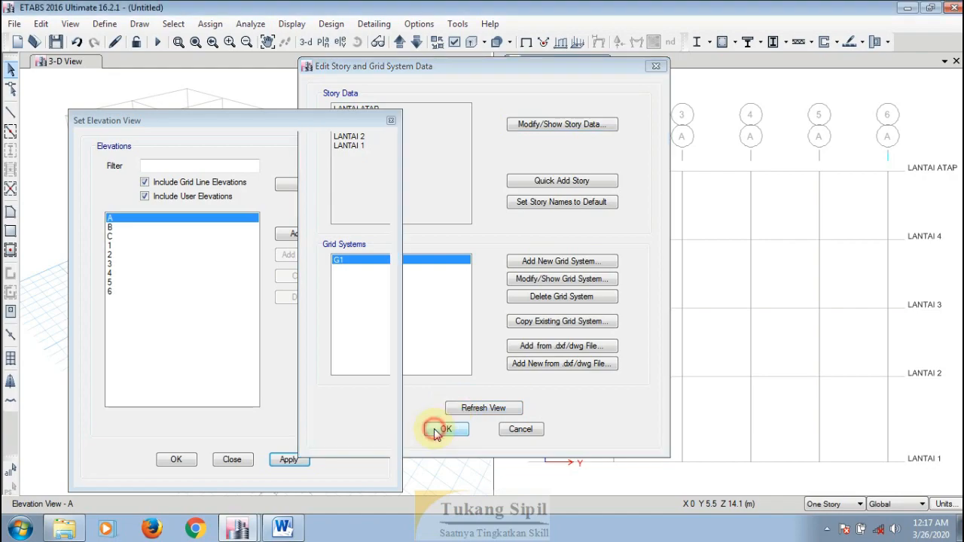
left_click(235, 459)
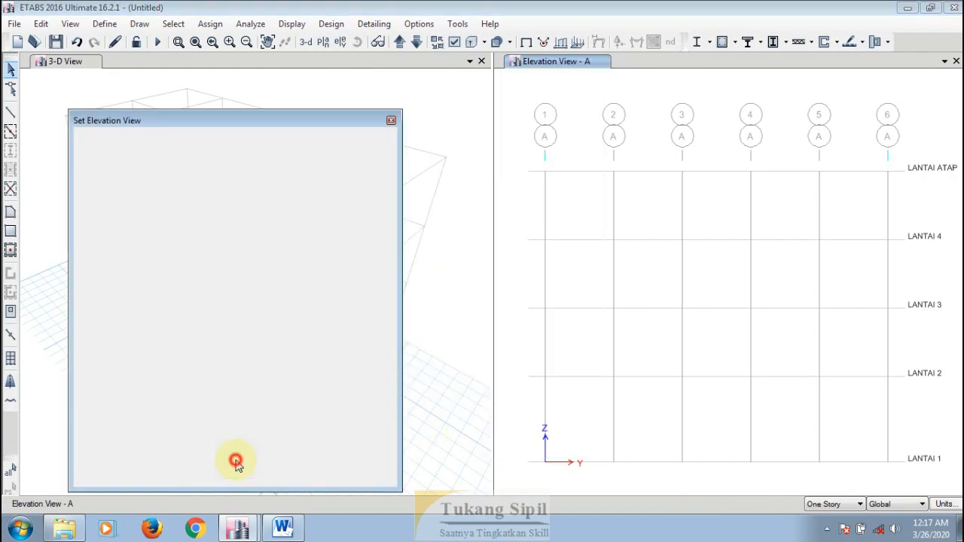
Step: Replace the 3-D view with the plan view of story LANTAI 4
left_click(412, 104)
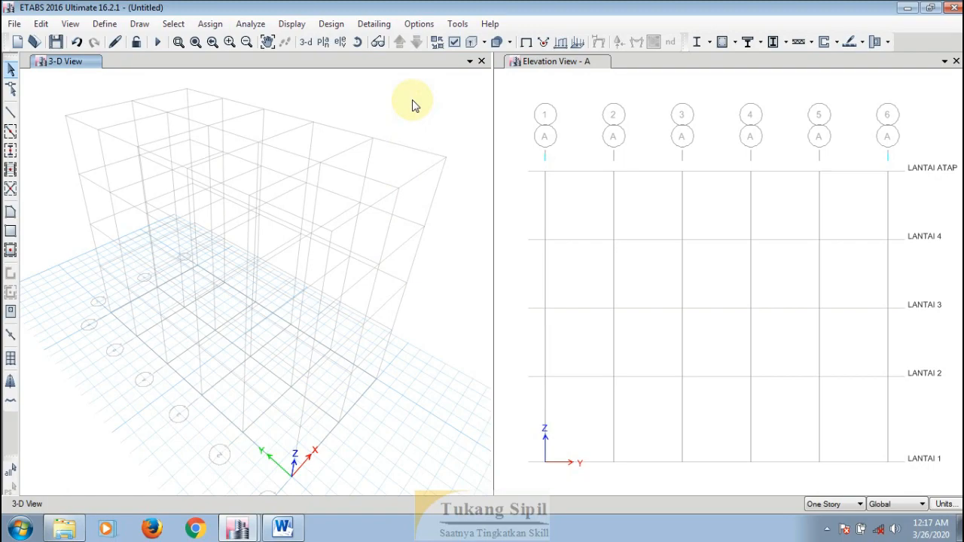
left_click(323, 42)
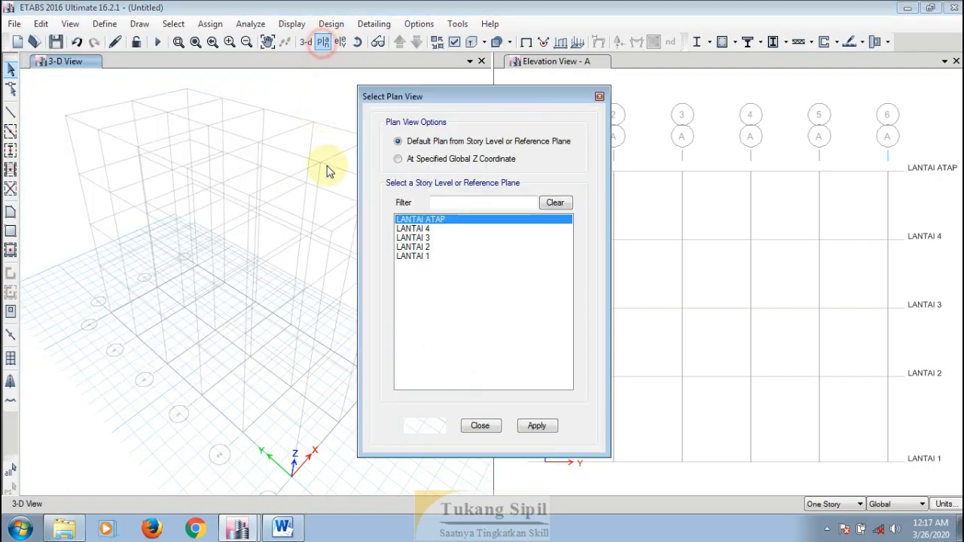
left_click(414, 229)
left_click(413, 247)
left_click(414, 256)
left_click(412, 247)
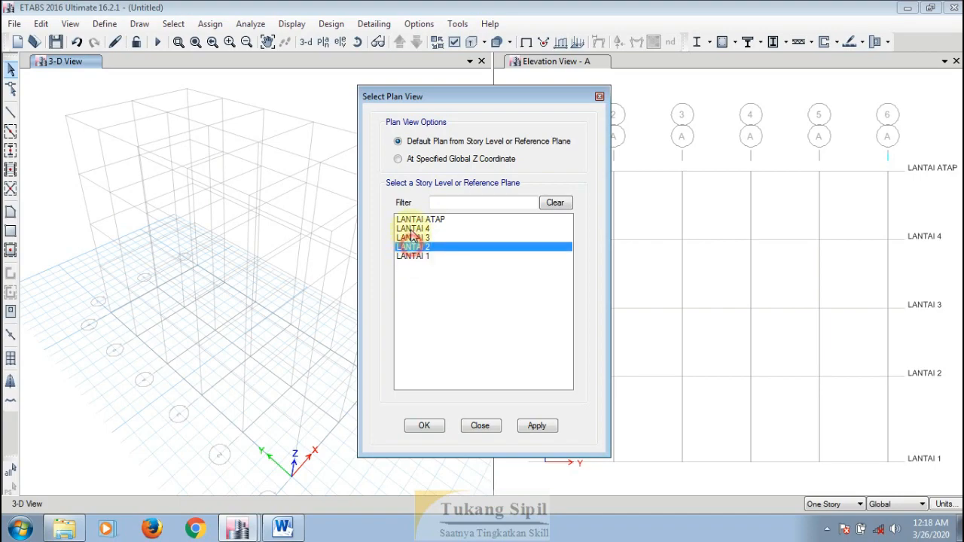
left_click(411, 229)
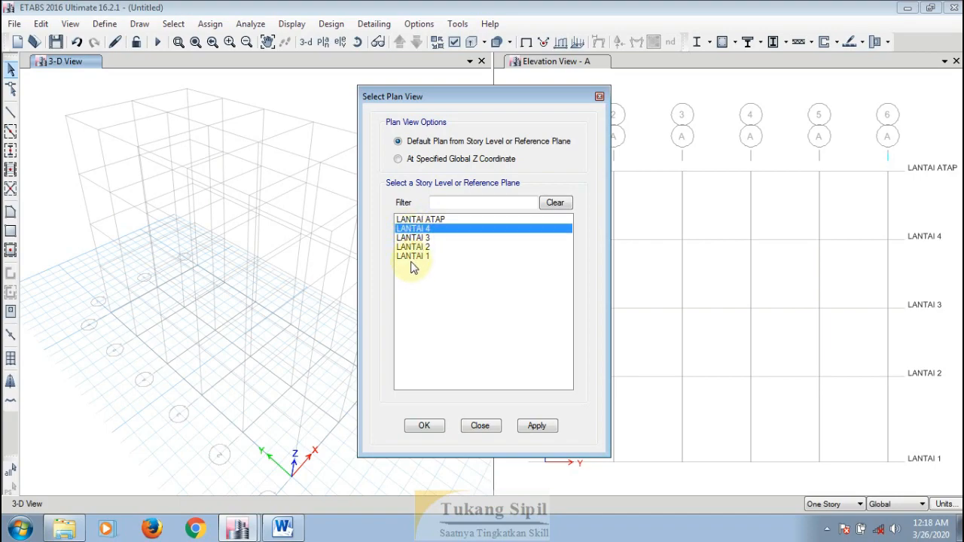
left_click(424, 425)
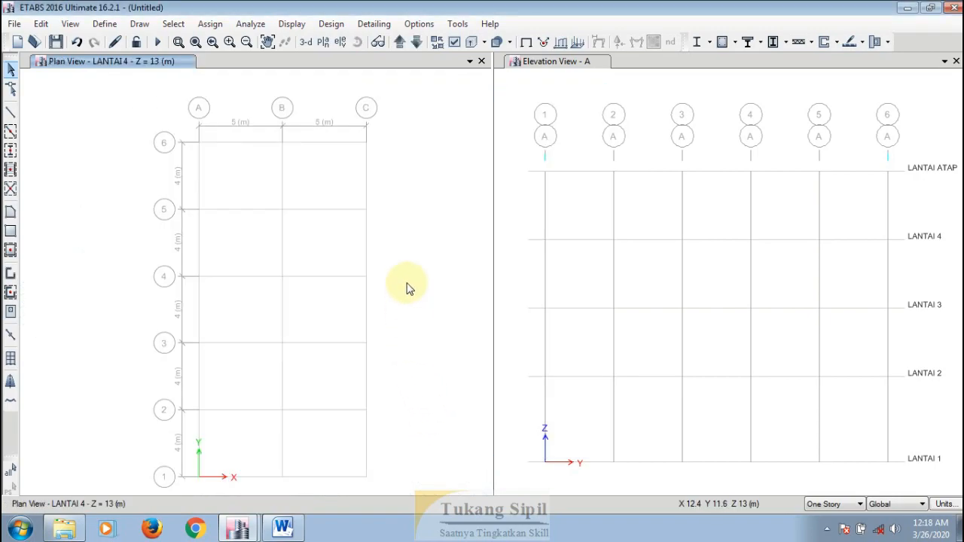
Step: Switch to the Word module, set its zoom to 100%, and find section 17.3 Membuat mutu material
left_click(282, 529)
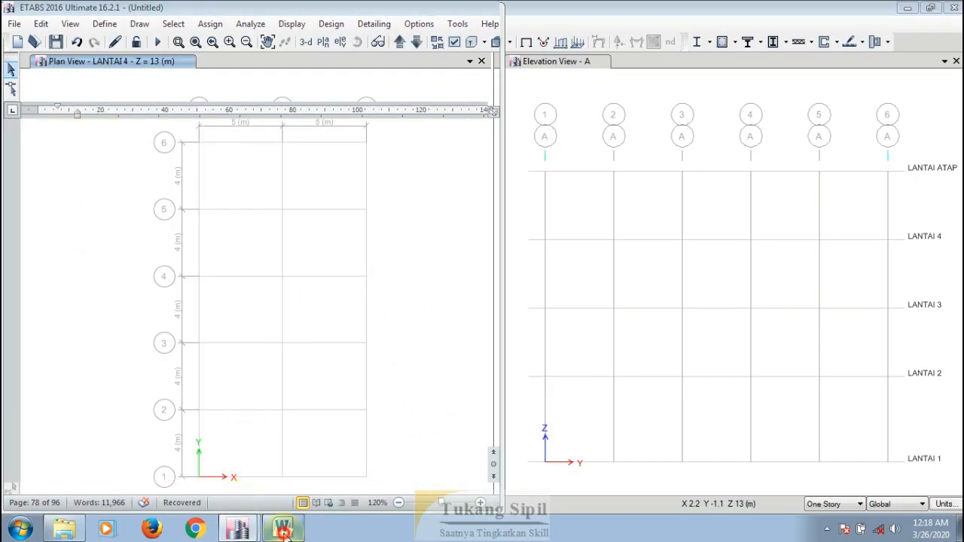
scroll(367, 223, "down", 10)
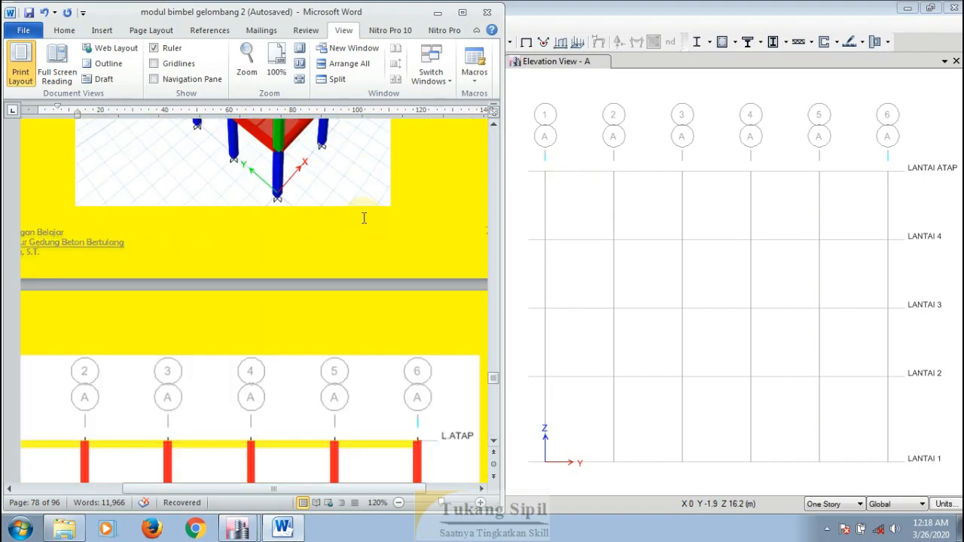
scroll(363, 219, "down", 9)
scroll(247, 200, "up", 1)
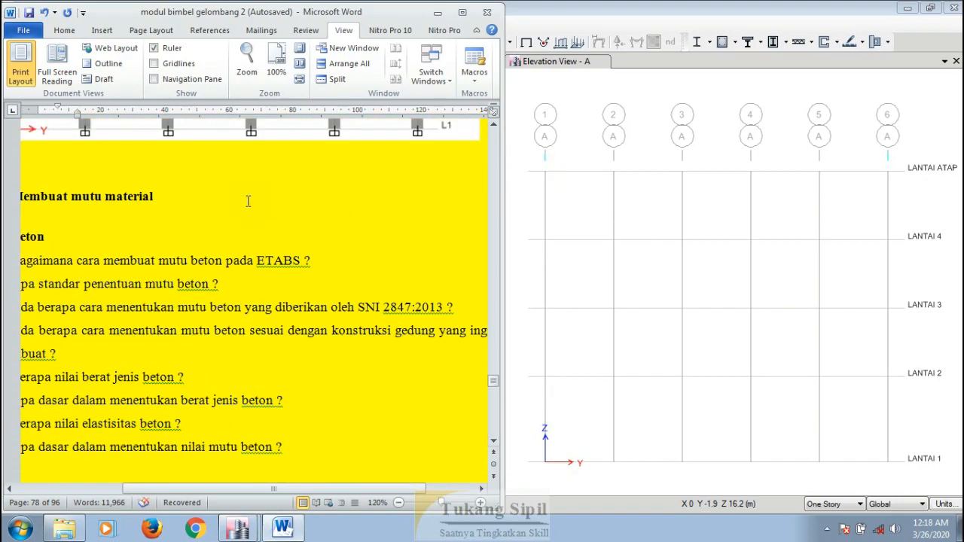
left_click(398, 503)
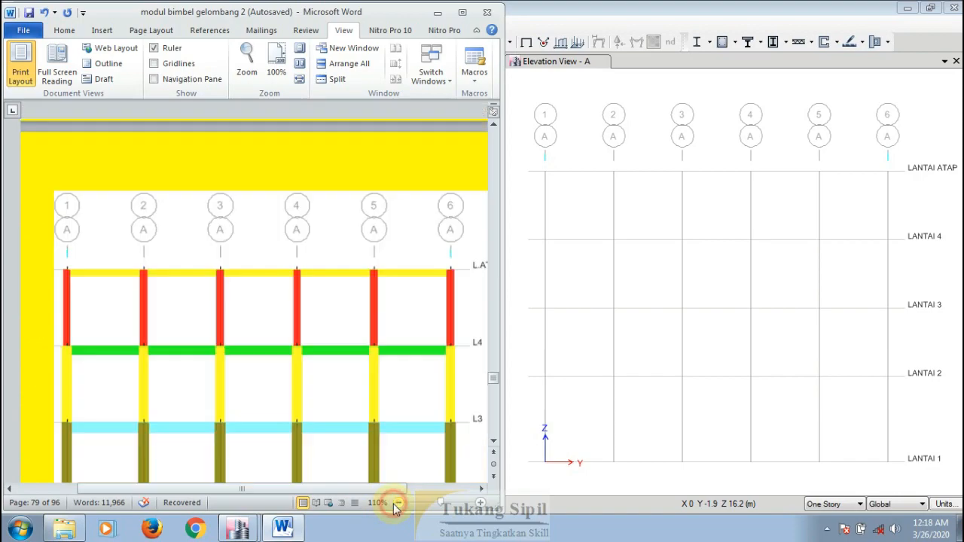
left_click(398, 502)
scroll(277, 345, "down", 8)
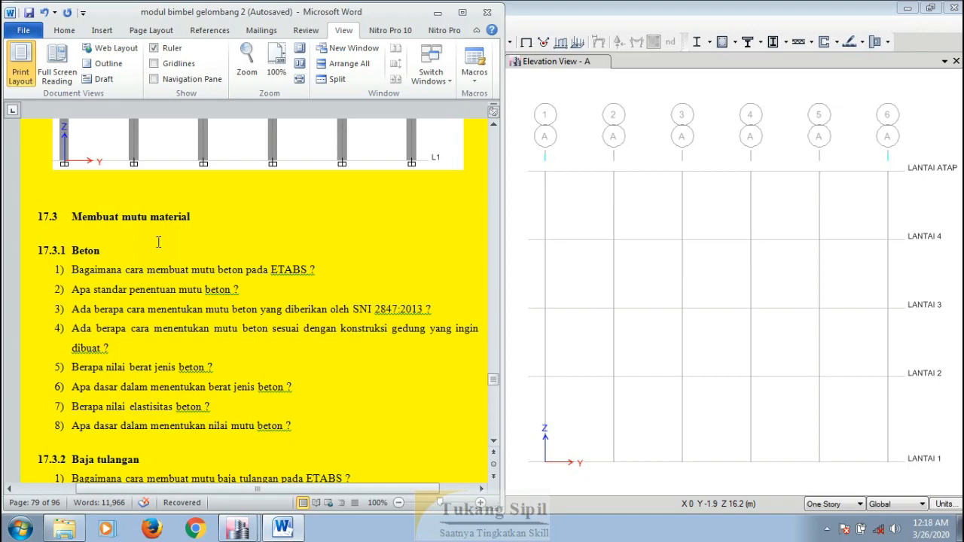
Step: Switch to ETABS, restore its window to a smaller size beside the Word module, and activate the LANTAI 4 plan view
left_click(614, 95)
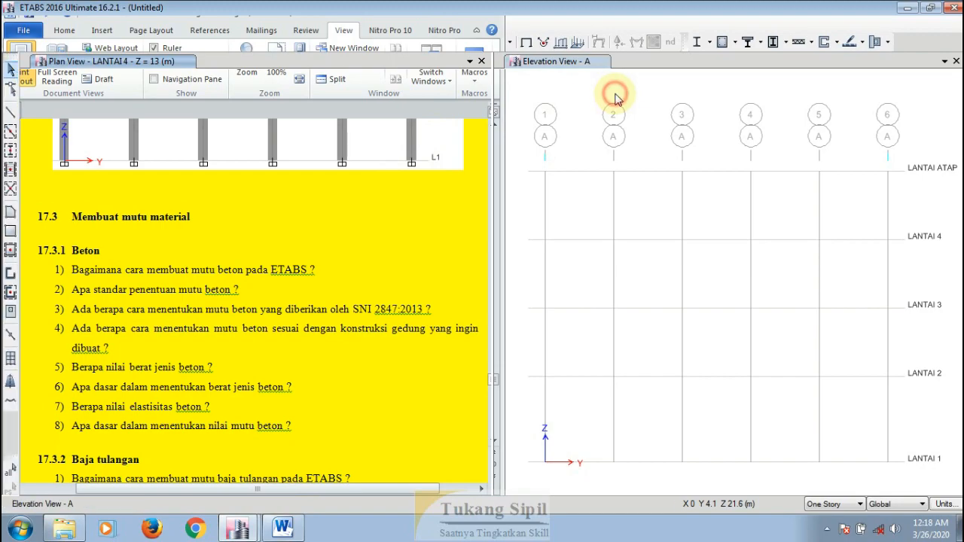
left_click(932, 7)
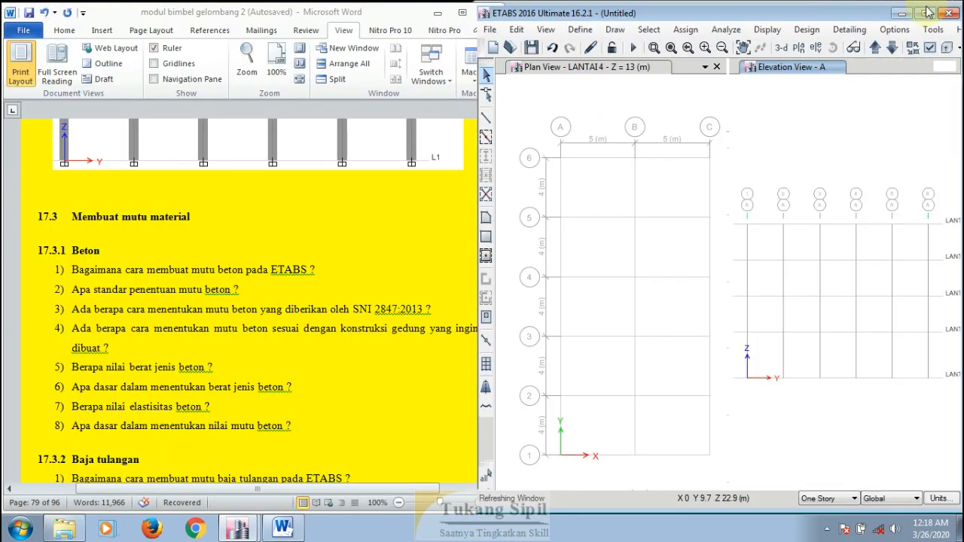
left_click(680, 101)
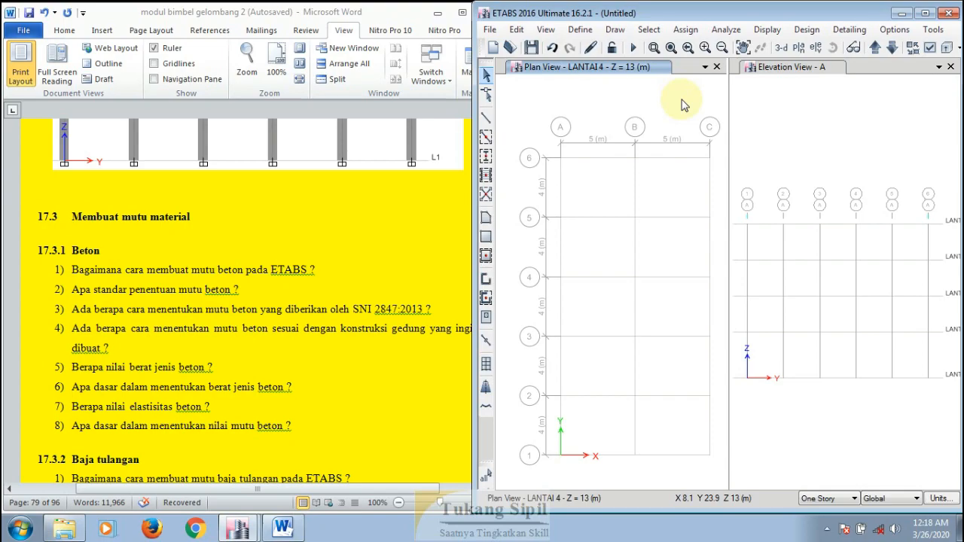
Step: Return to the Word module and review the initial design standards table in section 17.2.1 and the geometry questions in section 17.2.2
left_click(243, 187)
scroll(218, 221, "up", 10)
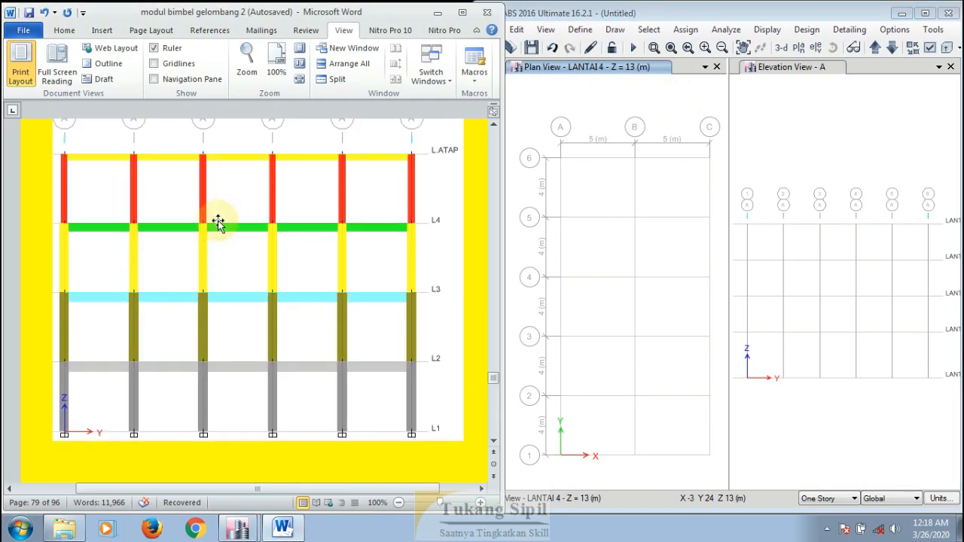
scroll(219, 226, "up", 15)
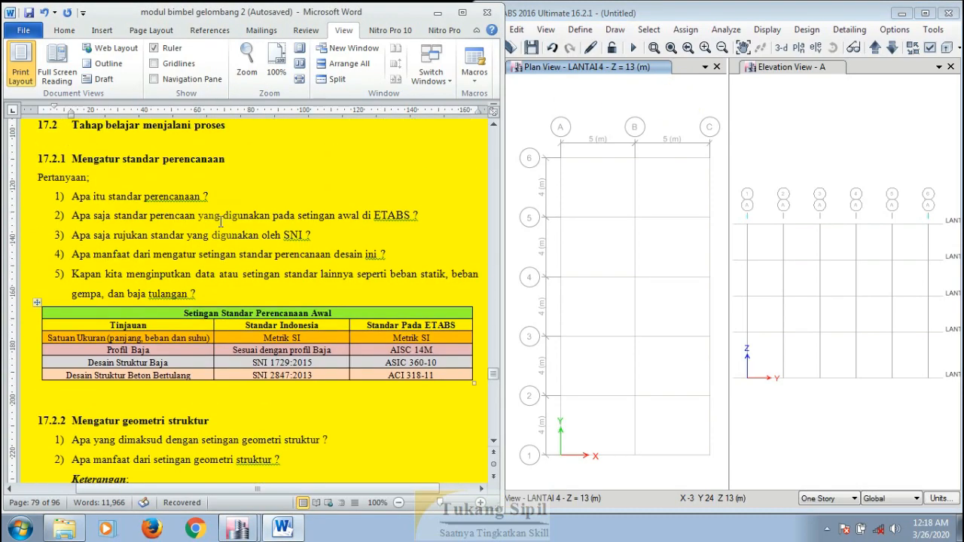
scroll(221, 221, "down", 5)
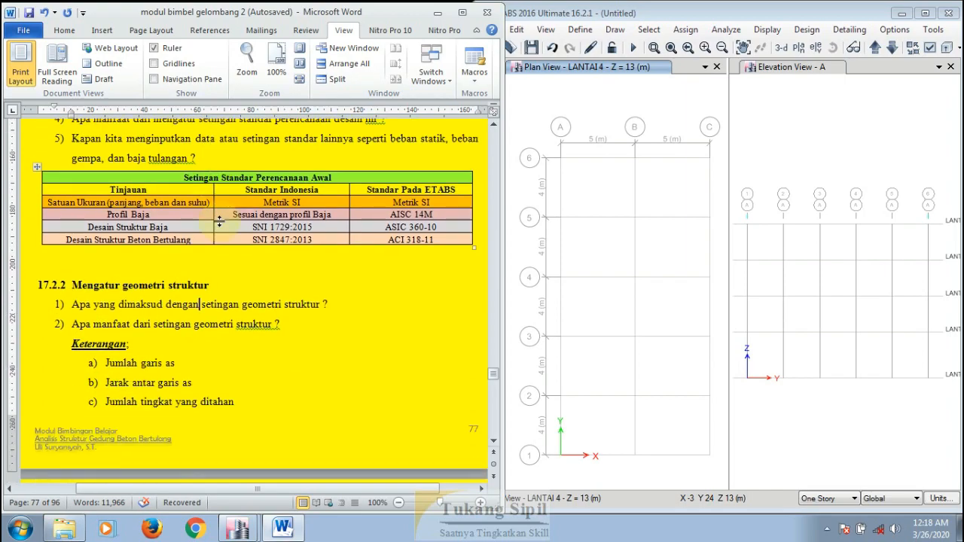